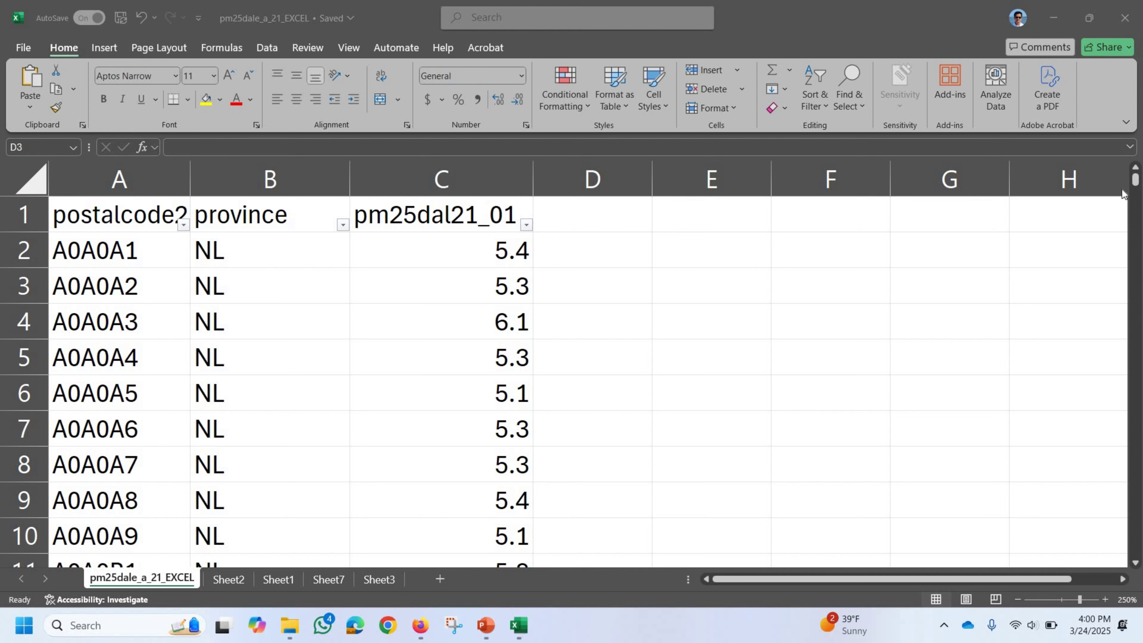
# Look through the postal code, province and pm25dal21_01 columns of the dataset.
pyautogui.click(1134, 290)
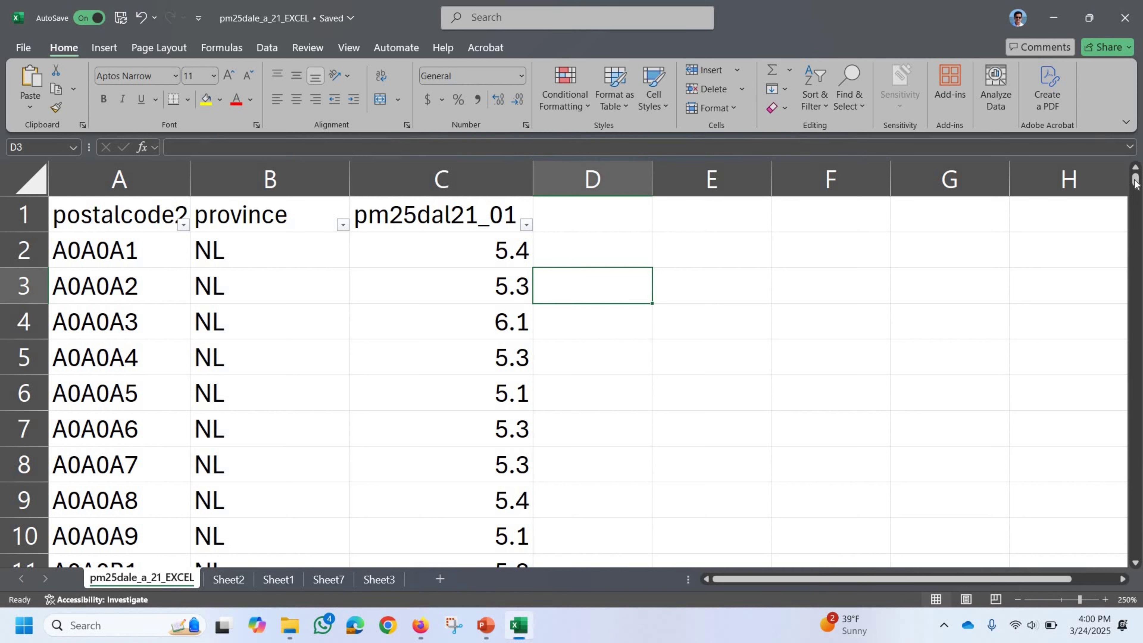
pyautogui.moveTo(1134, 179)
pyautogui.mouseDown()
pyautogui.moveTo(1132, 566)
pyautogui.moveTo(1138, 164)
pyautogui.mouseUp()
pyautogui.keyDown('ctrl'); pyautogui.scroll(-1, 182, 325); pyautogui.keyUp('ctrl')
pyautogui.scroll(-1, 260, 301)
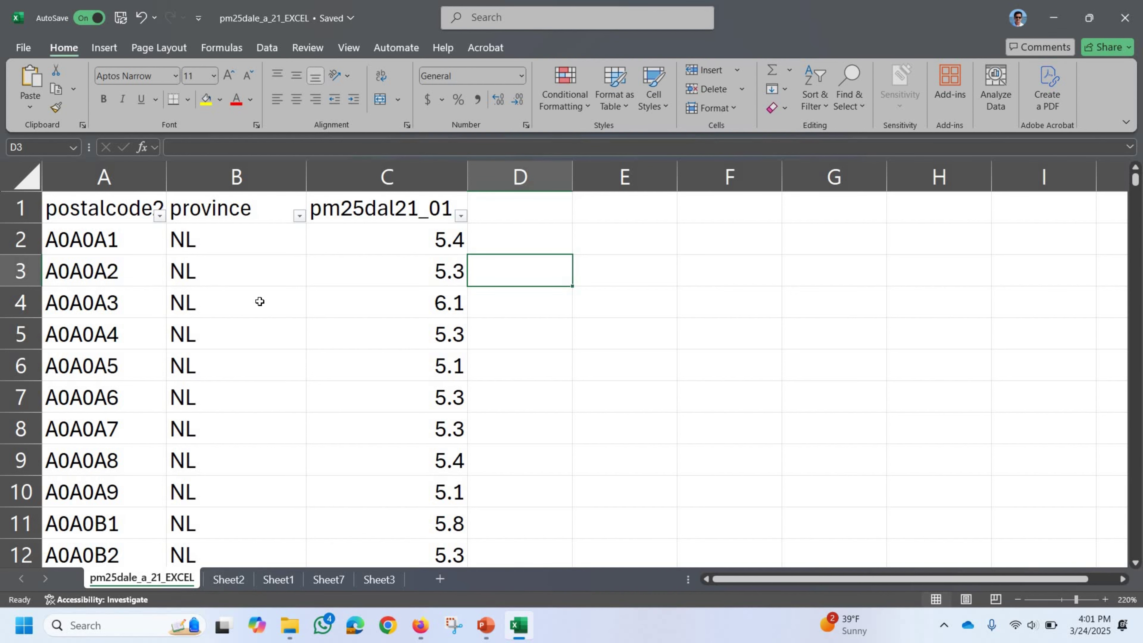
pyautogui.scroll(-3, 263, 311)
pyautogui.scroll(3, 270, 309)
pyautogui.click(266, 212)
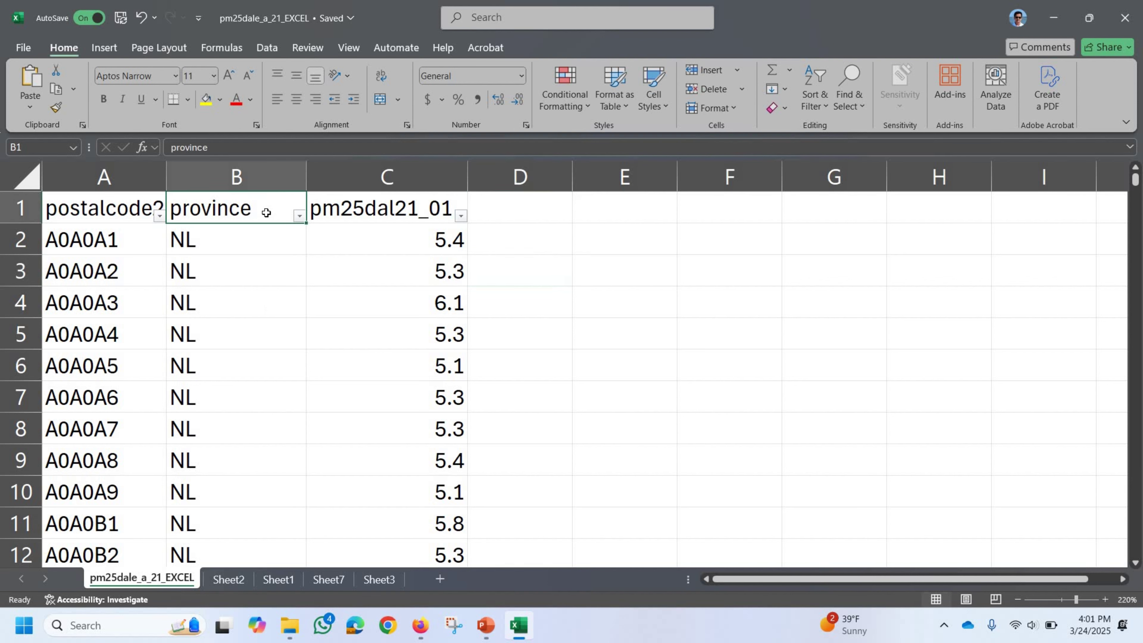
pyautogui.click(206, 100)
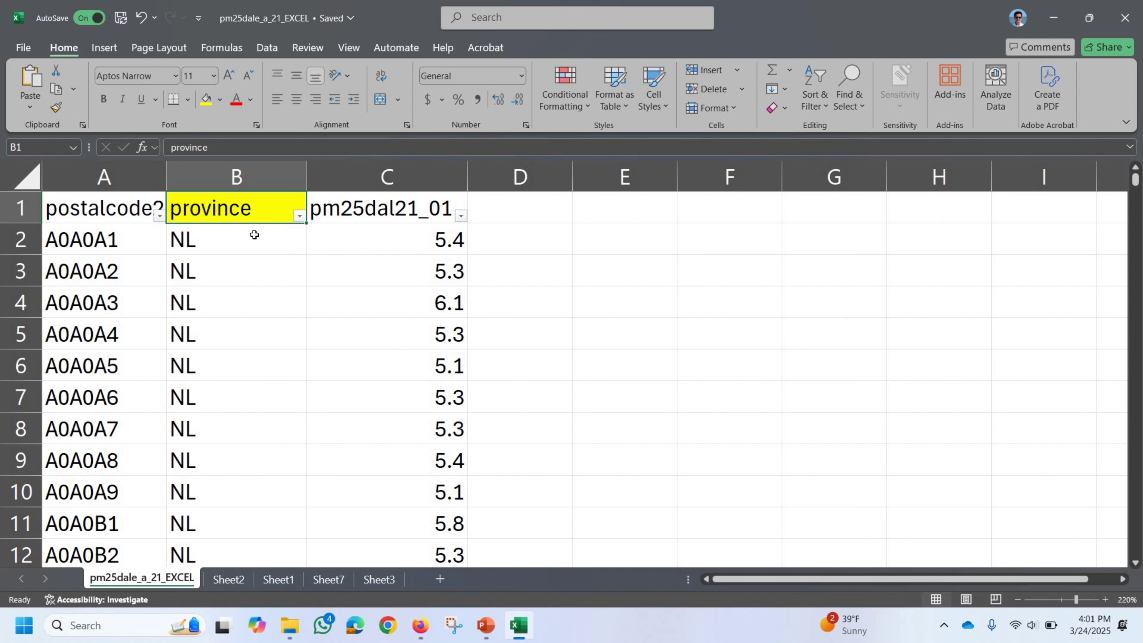
pyautogui.hotkey('ctrl', 'z')
pyautogui.click(270, 250)
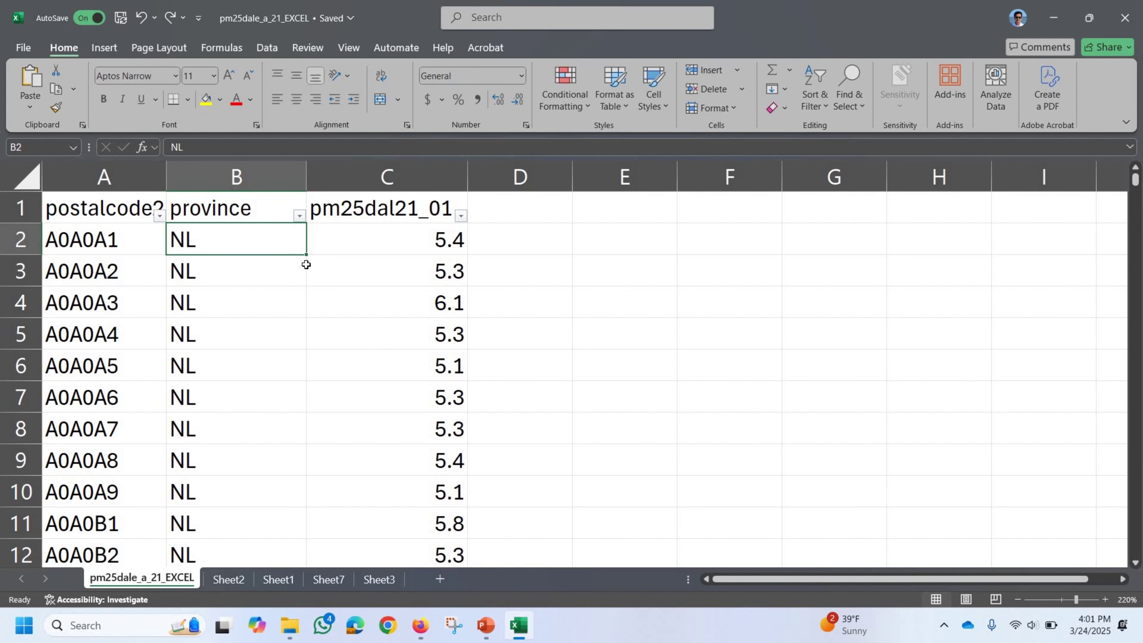
pyautogui.click(812, 110)
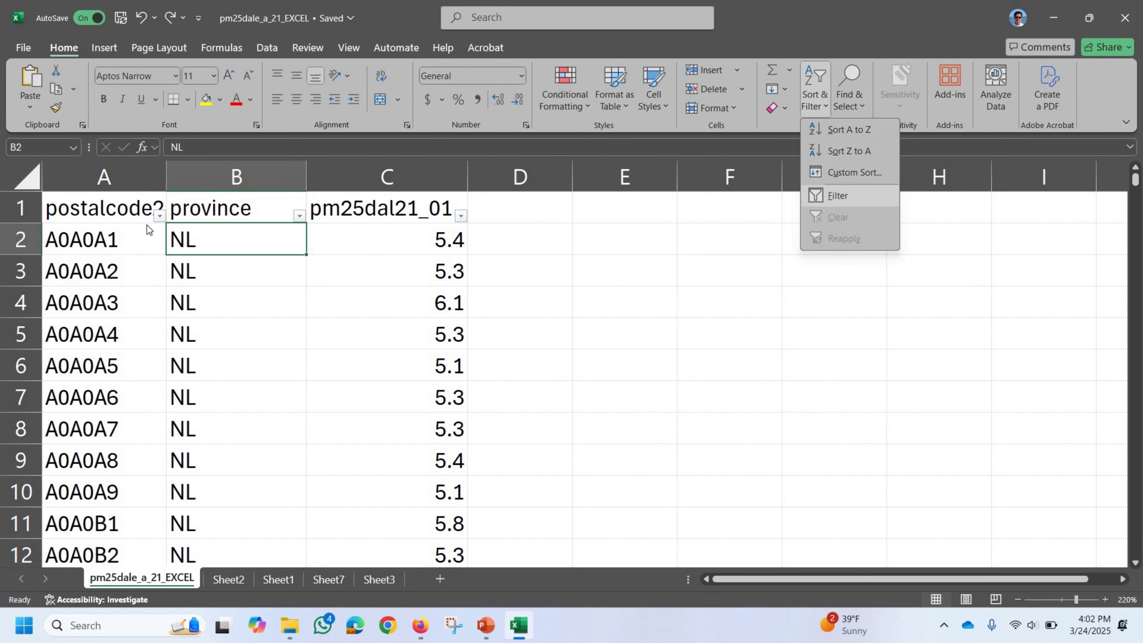
pyautogui.click(263, 175)
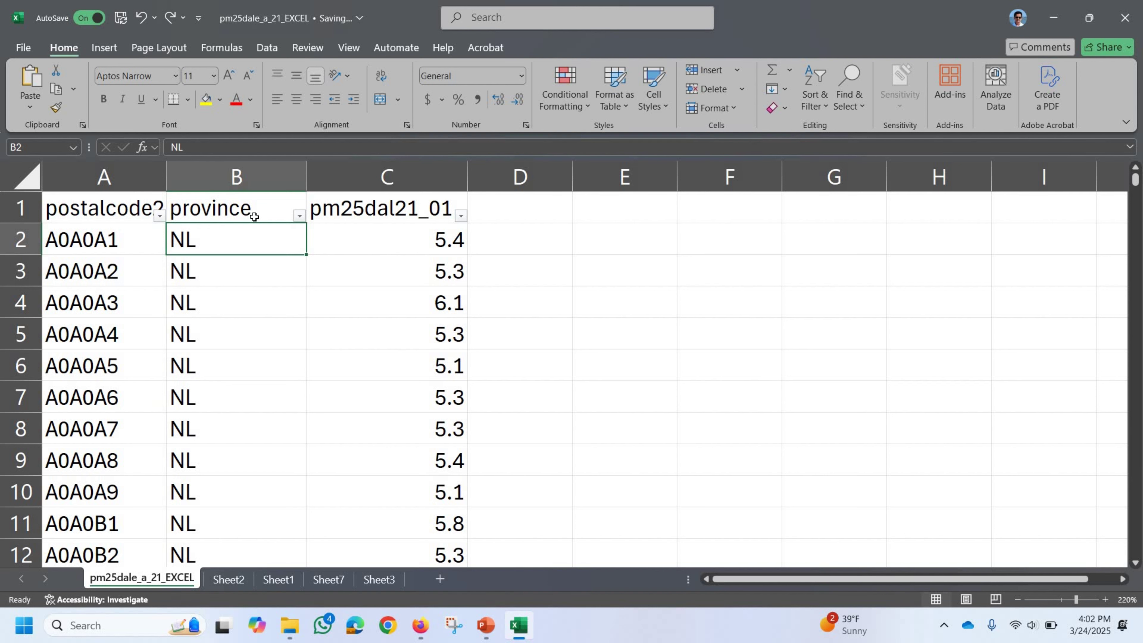
pyautogui.click(300, 216)
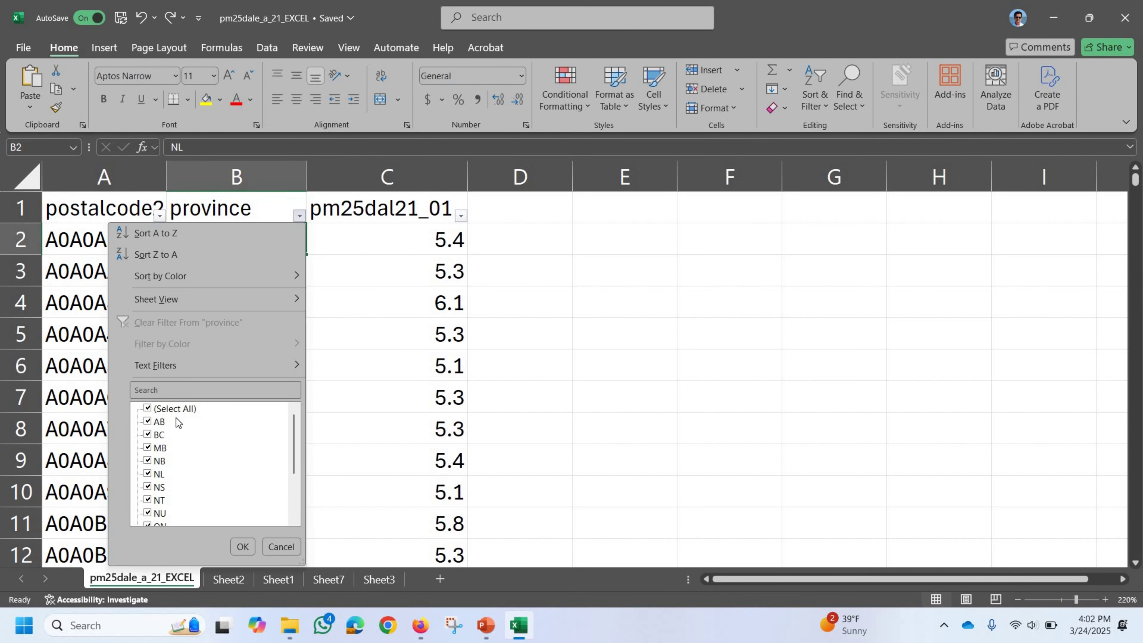
pyautogui.scroll(-2, 190, 431)
pyautogui.scroll(2, 190, 431)
pyautogui.click(148, 409)
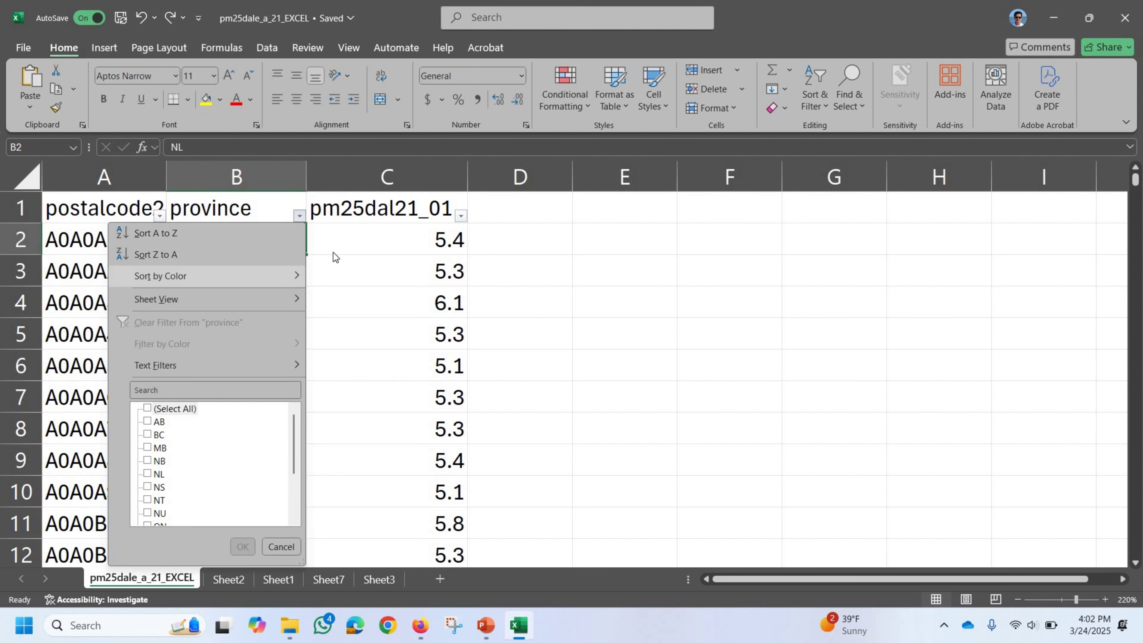
pyautogui.moveTo(293, 276)
pyautogui.press('Escape')
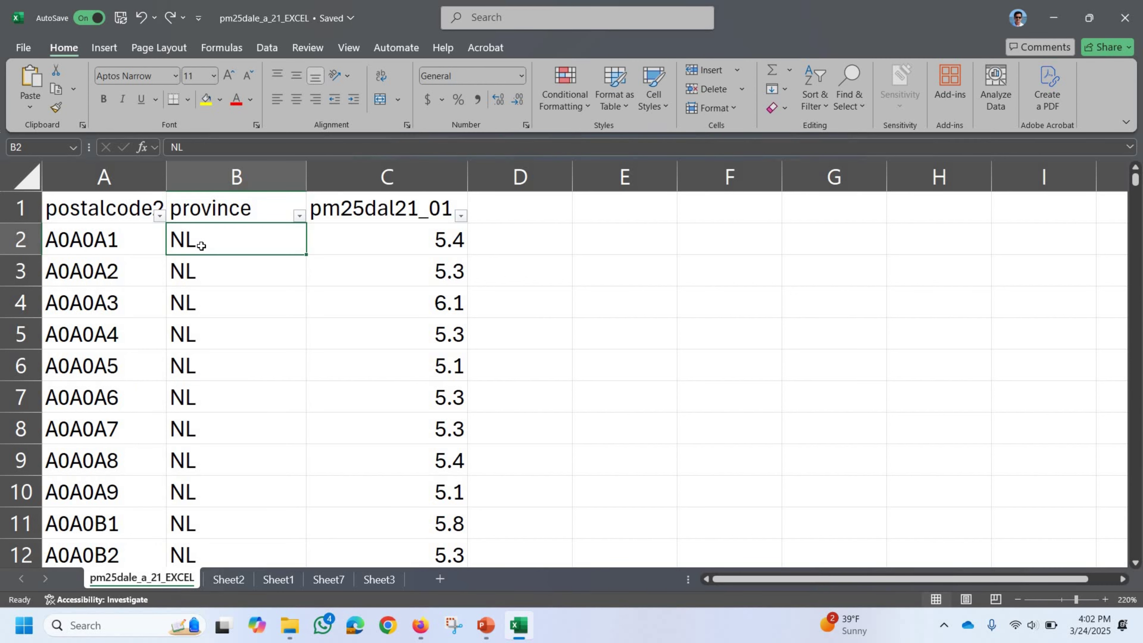
# Filter the province column so that only the NL records are shown.
pyautogui.click(299, 215)
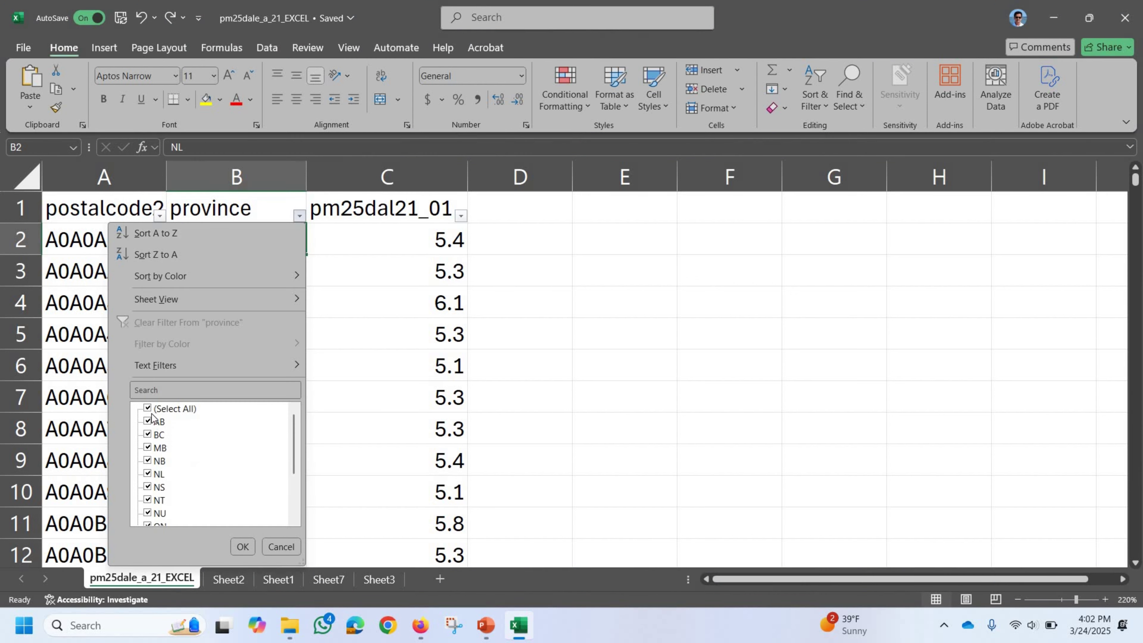
pyautogui.click(149, 408)
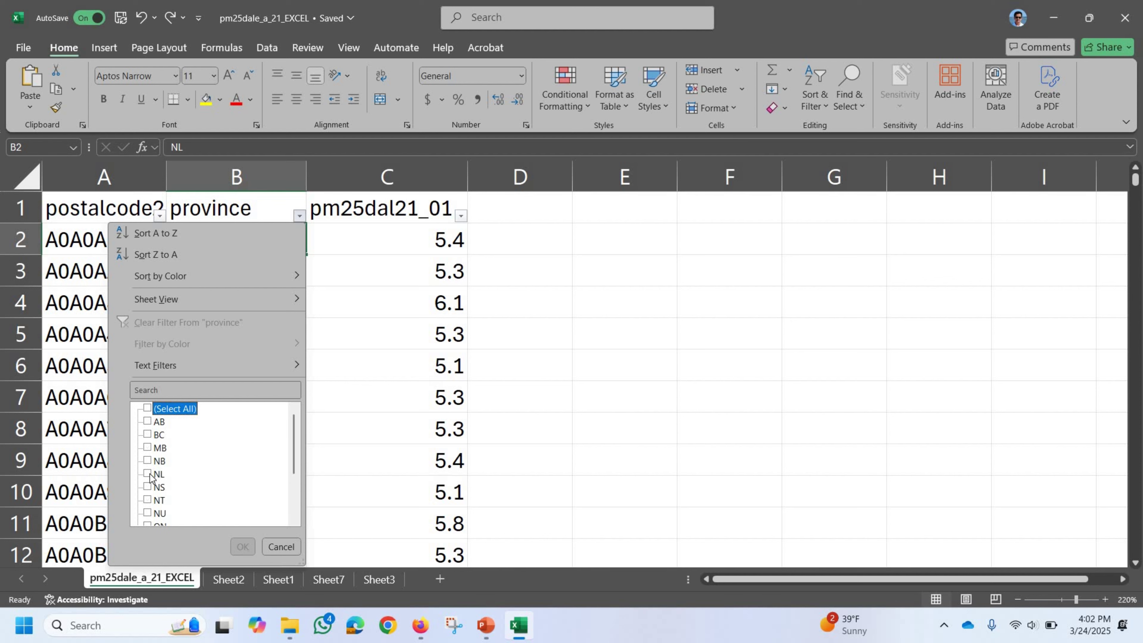
pyautogui.click(149, 473)
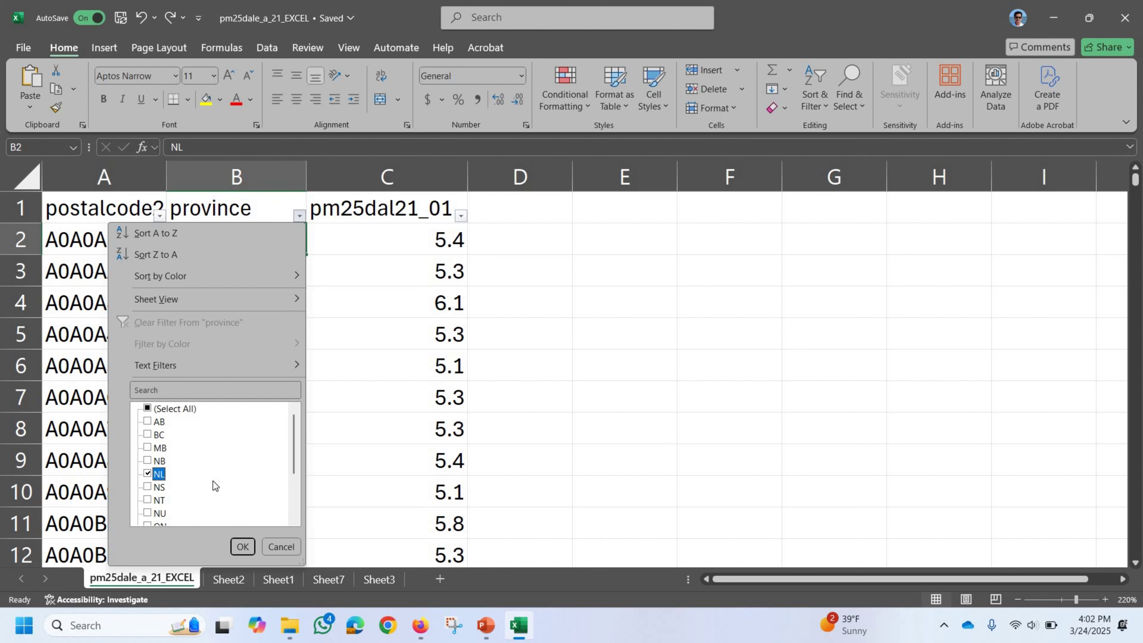
pyautogui.scroll(-5, 212, 481)
pyautogui.scroll(5, 209, 496)
pyautogui.click(242, 546)
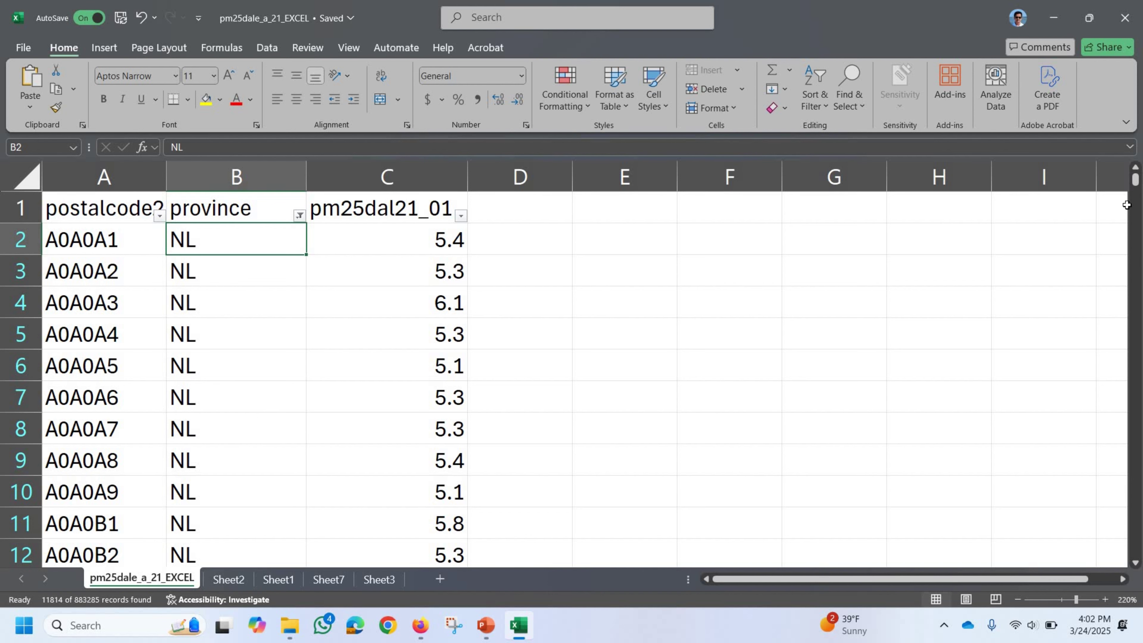
# Examine the filtered NL records and their PM2.5 values in the pm25dal21_01 column.
pyautogui.moveTo(1135, 180); pyautogui.dragTo(243, 292)
pyautogui.click(394, 174)
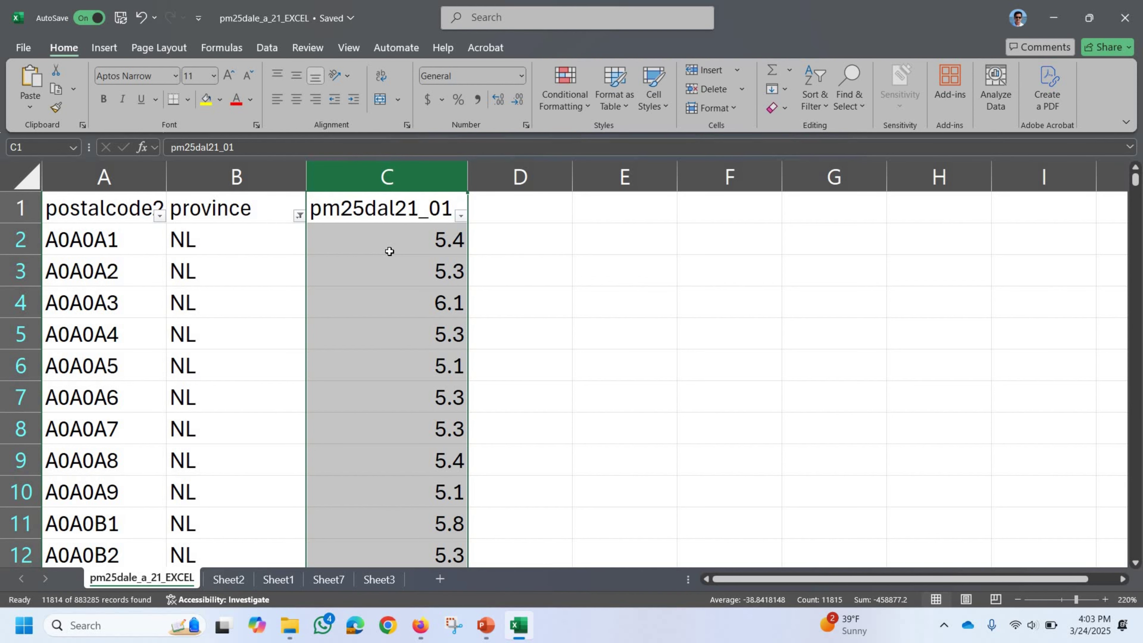
pyautogui.scroll(-6, 389, 251)
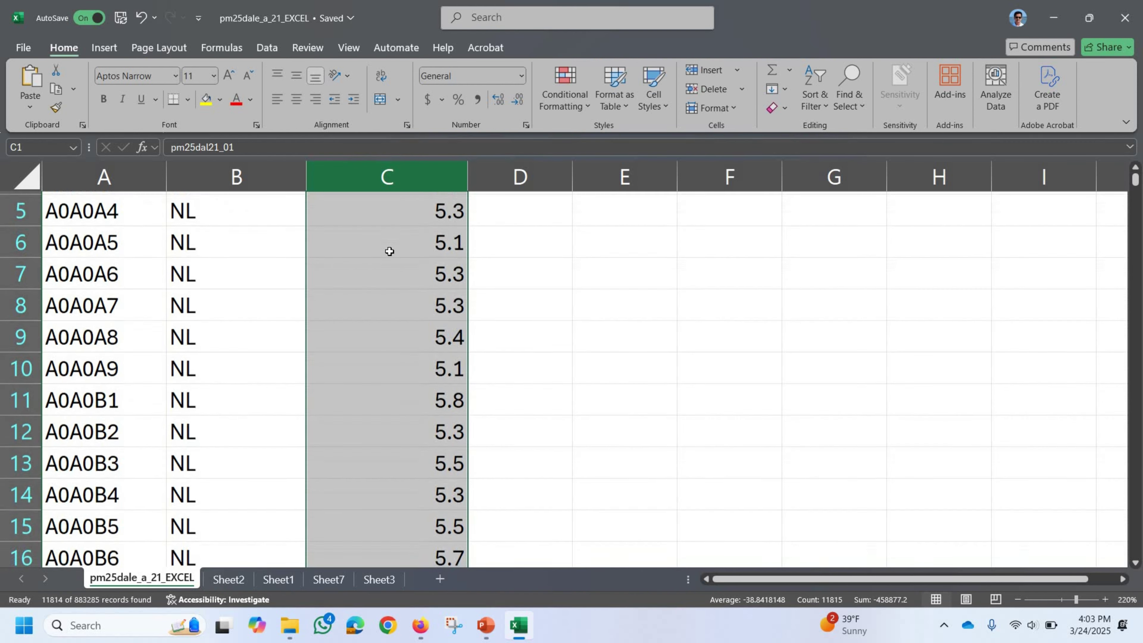
pyautogui.scroll(-5, 390, 251)
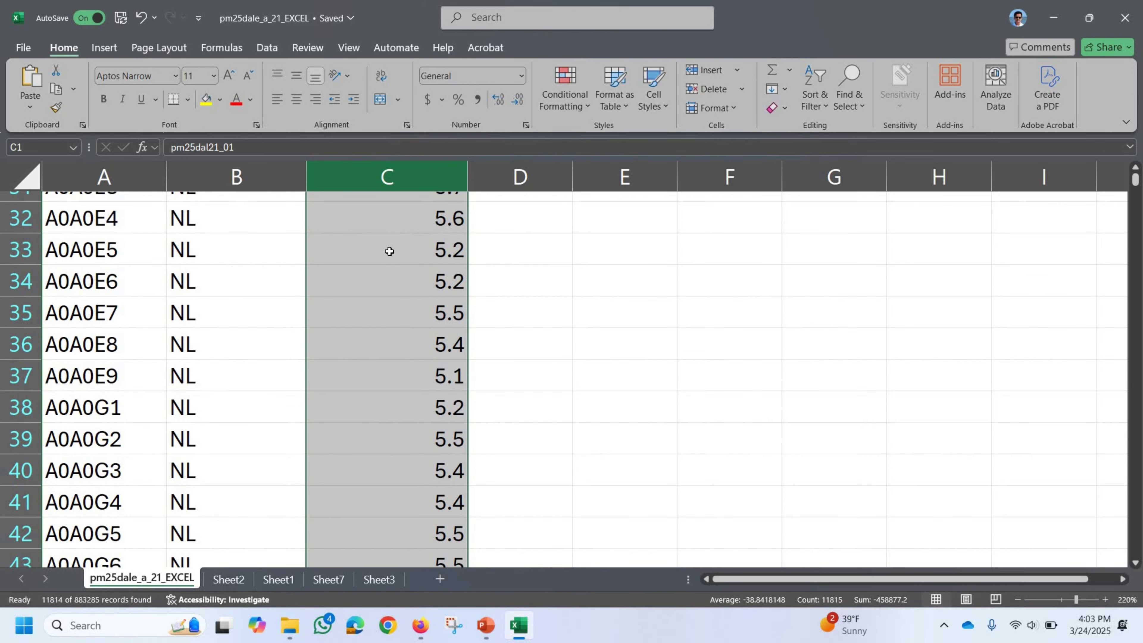
pyautogui.scroll(-1, 389, 251)
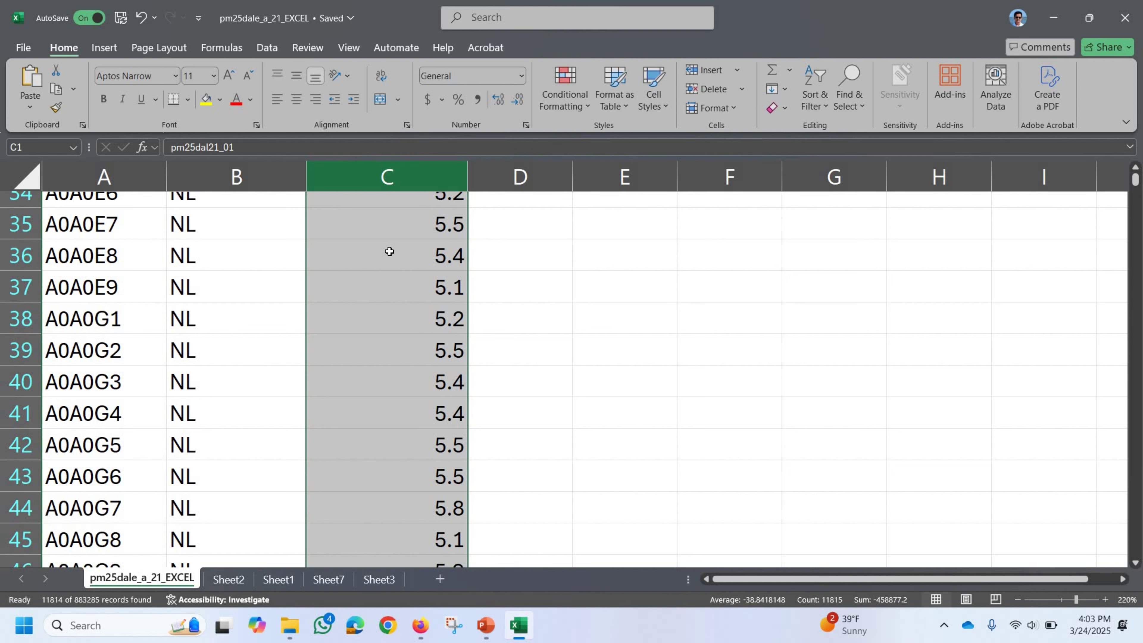
pyautogui.scroll(-7, 389, 251)
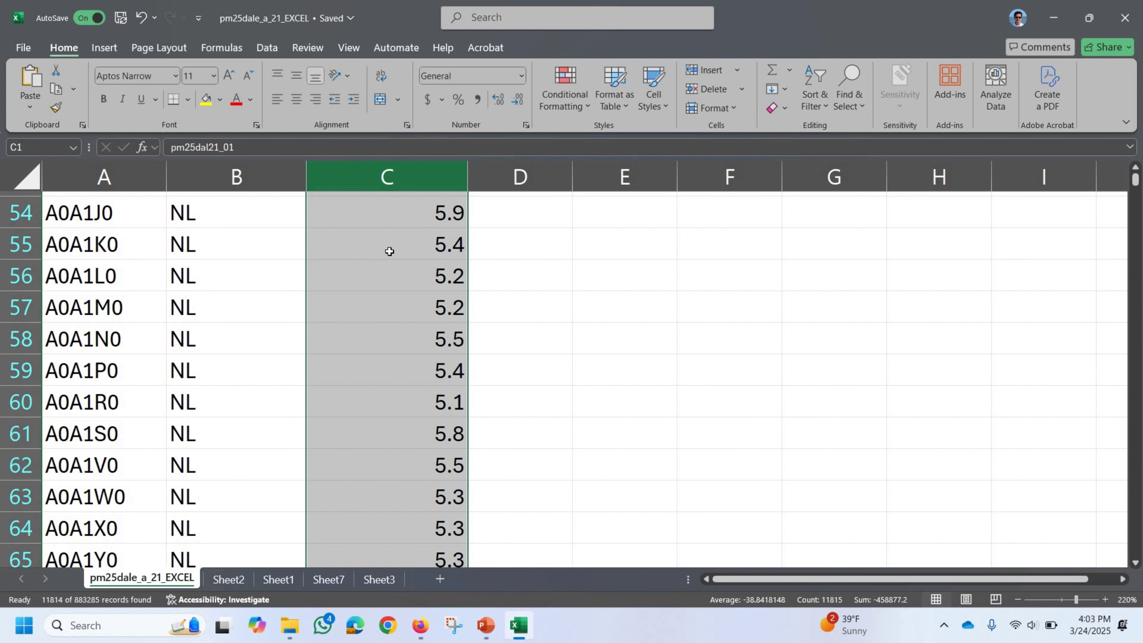
pyautogui.scroll(-2, 389, 251)
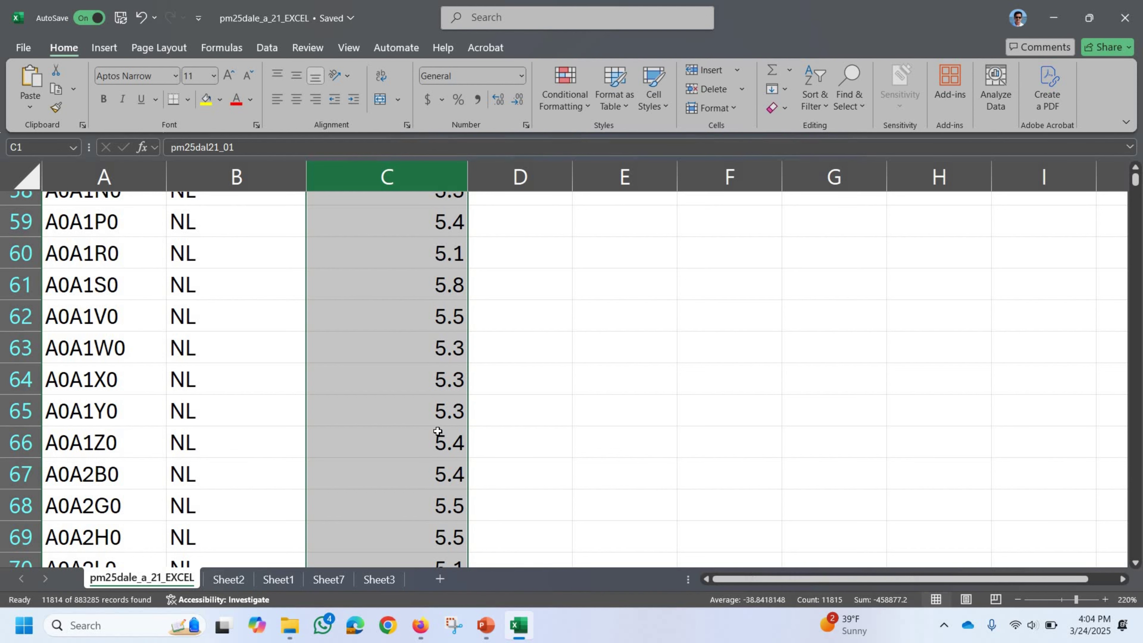
pyautogui.scroll(18, 434, 430)
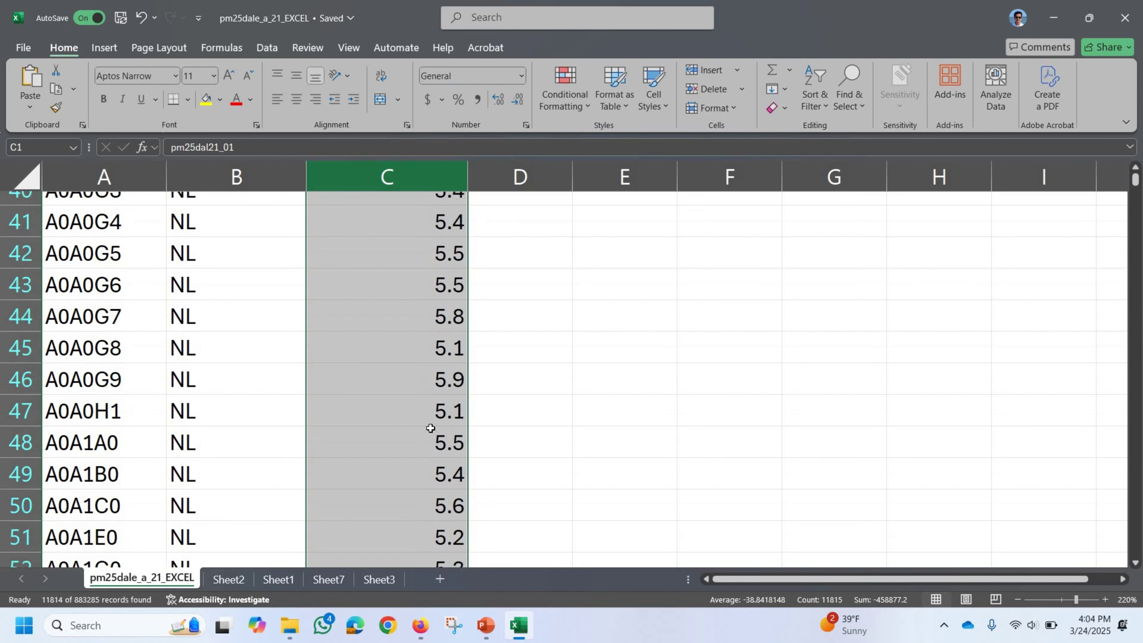
pyautogui.scroll(1, 429, 427)
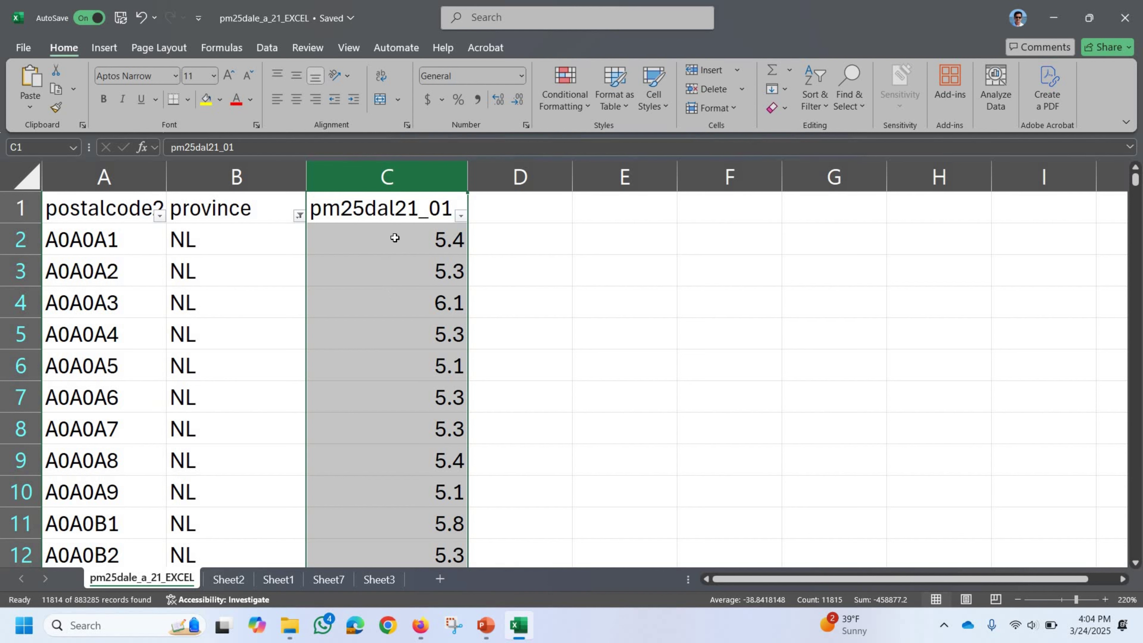
# Copy the filtered province and pm25dal21_01 columns and paste them into Sheet3 starting at cell C3.
pyautogui.rightClick(410, 183)
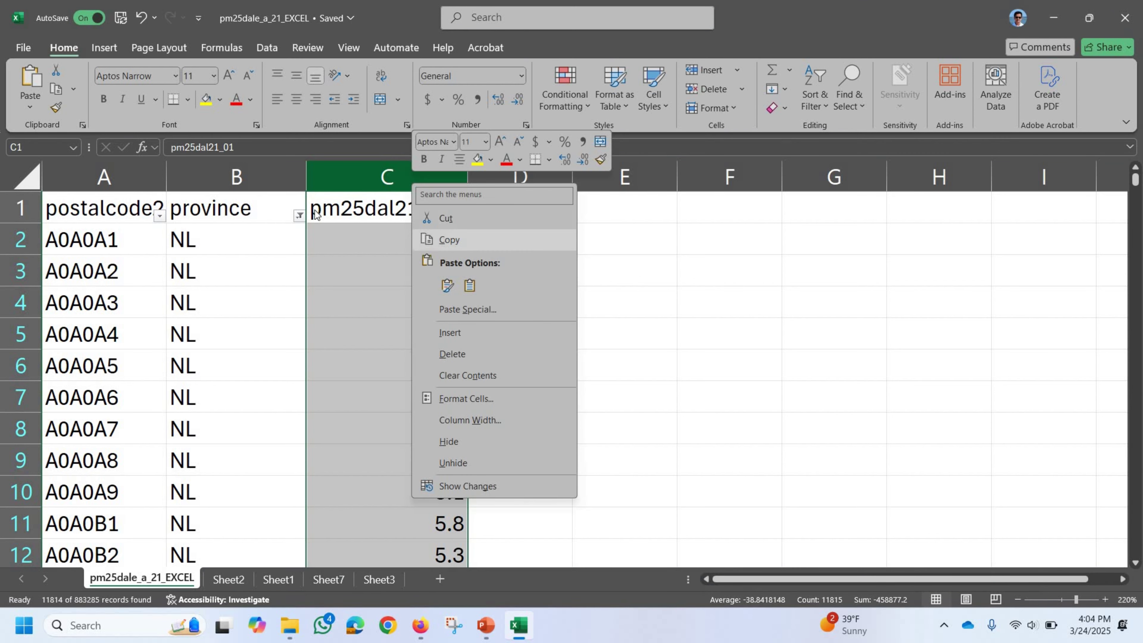
pyautogui.keyDown('shift'); pyautogui.click(249, 178); pyautogui.keyUp('shift')
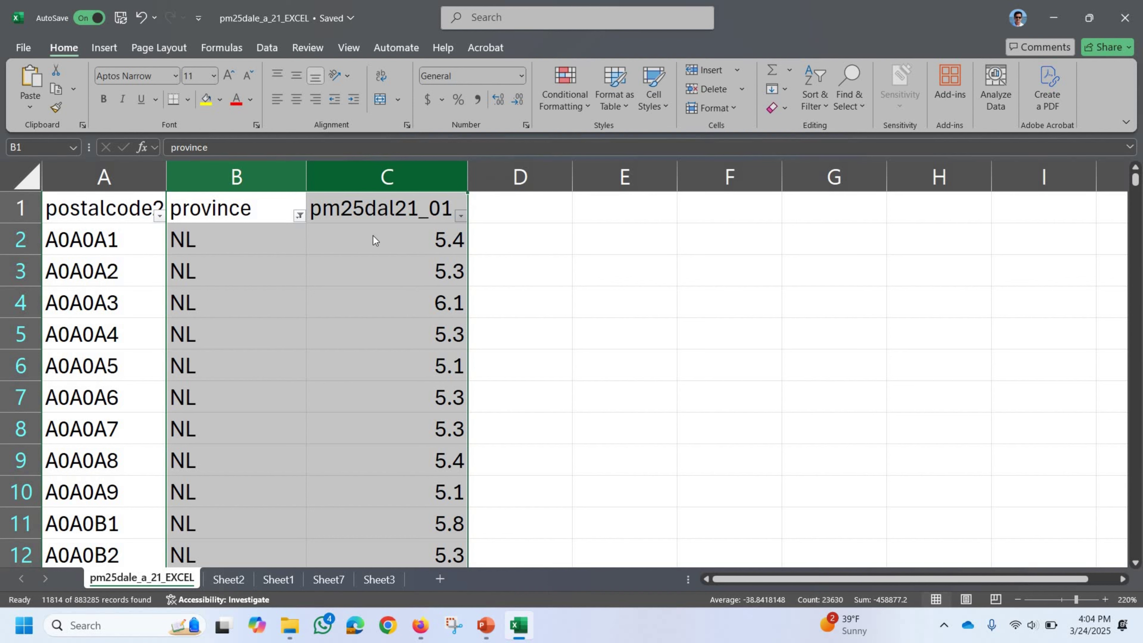
pyautogui.rightClick(373, 236)
pyautogui.click(375, 238)
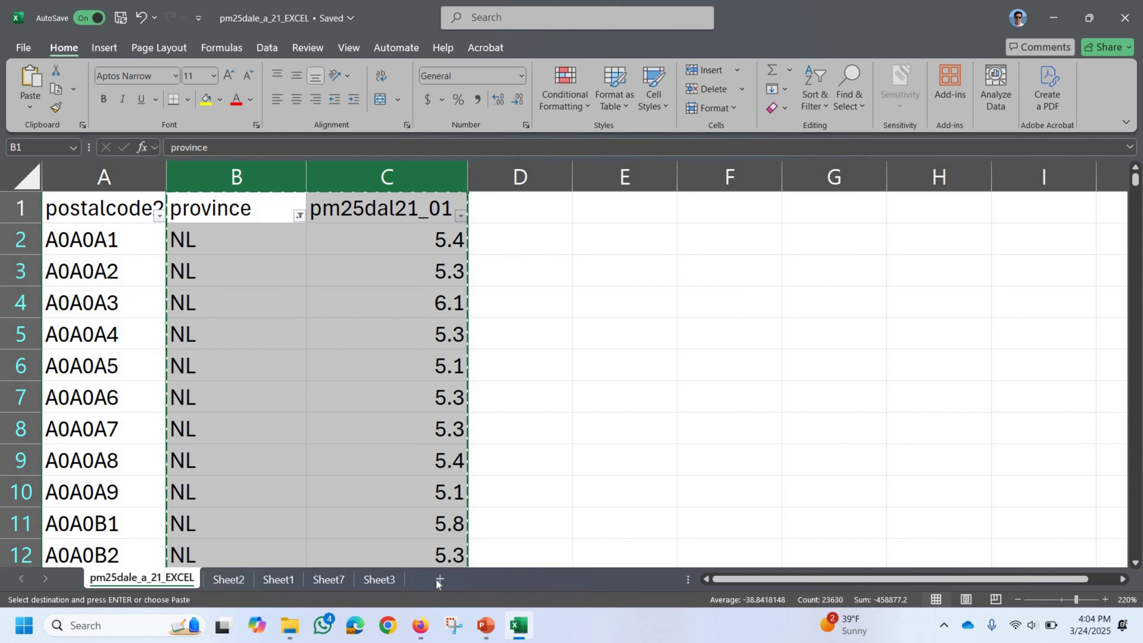
pyautogui.click(395, 580)
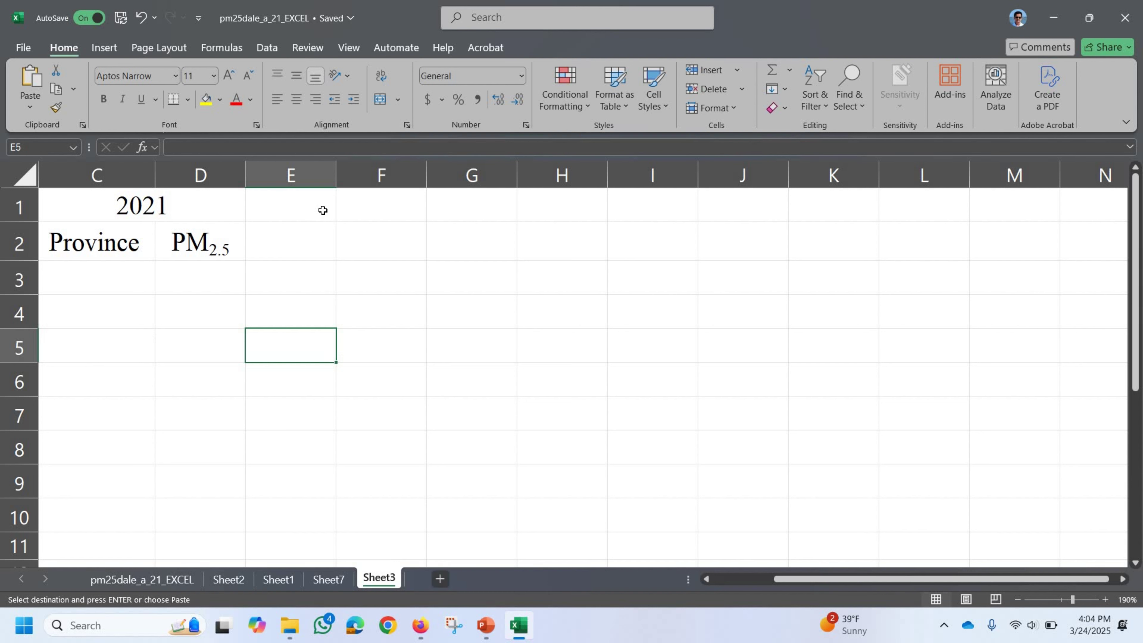
pyautogui.click(112, 276)
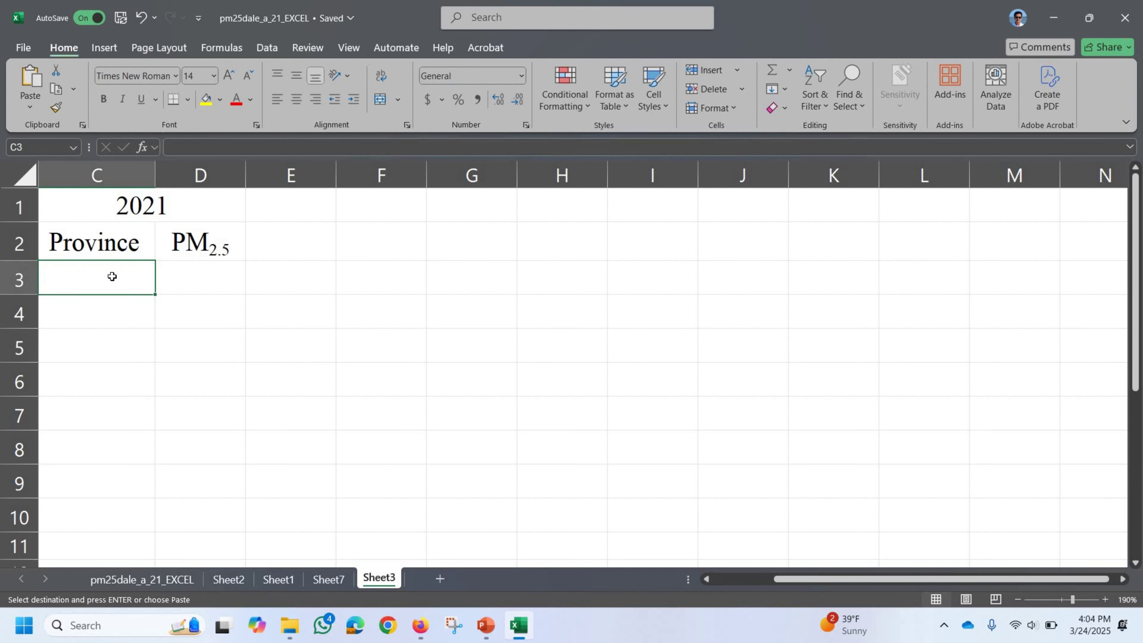
pyautogui.hotkey('ctrl', 'v')
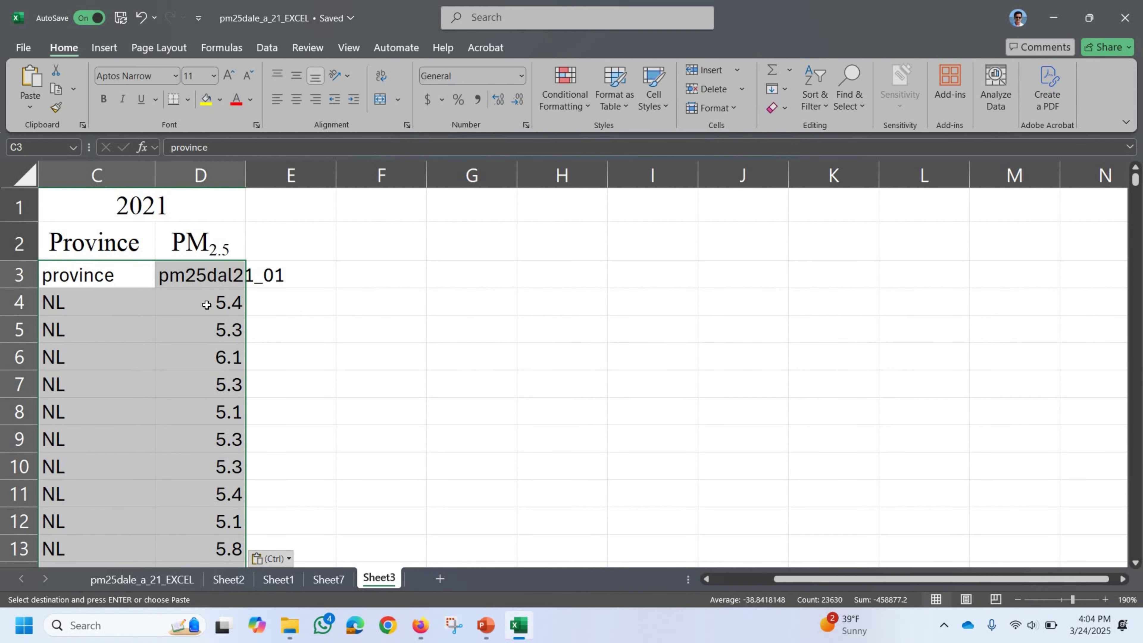
pyautogui.click(206, 305)
# Delete row 3 of Sheet3, which holds the duplicate province and pm25dal21_01 headers.
pyautogui.click(18, 279)
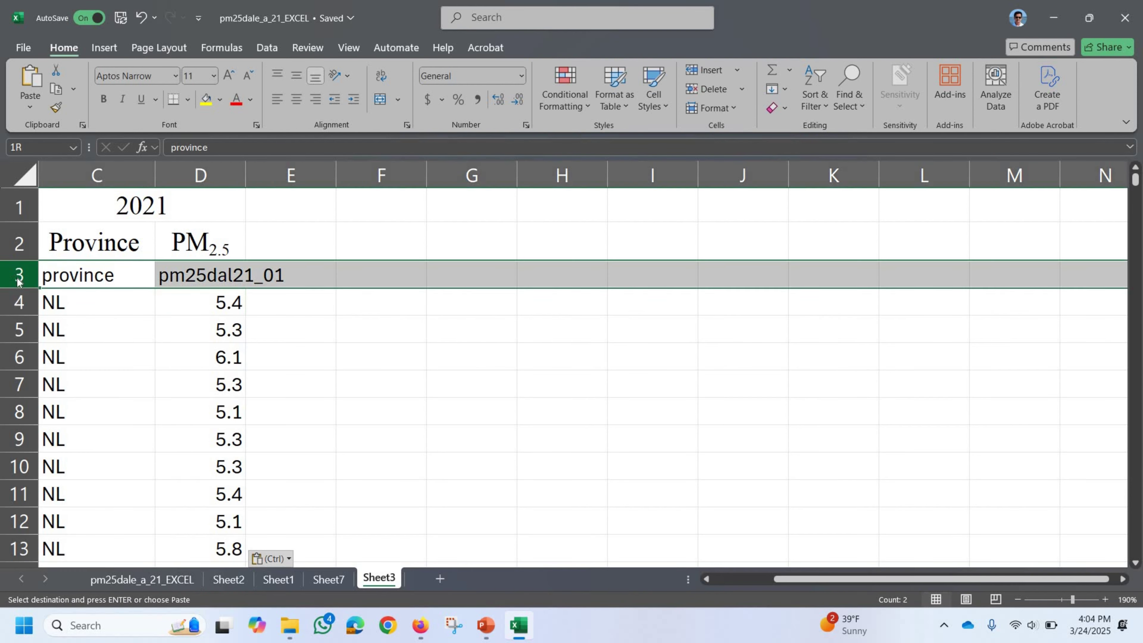
pyautogui.rightClick(18, 279)
pyautogui.click(58, 448)
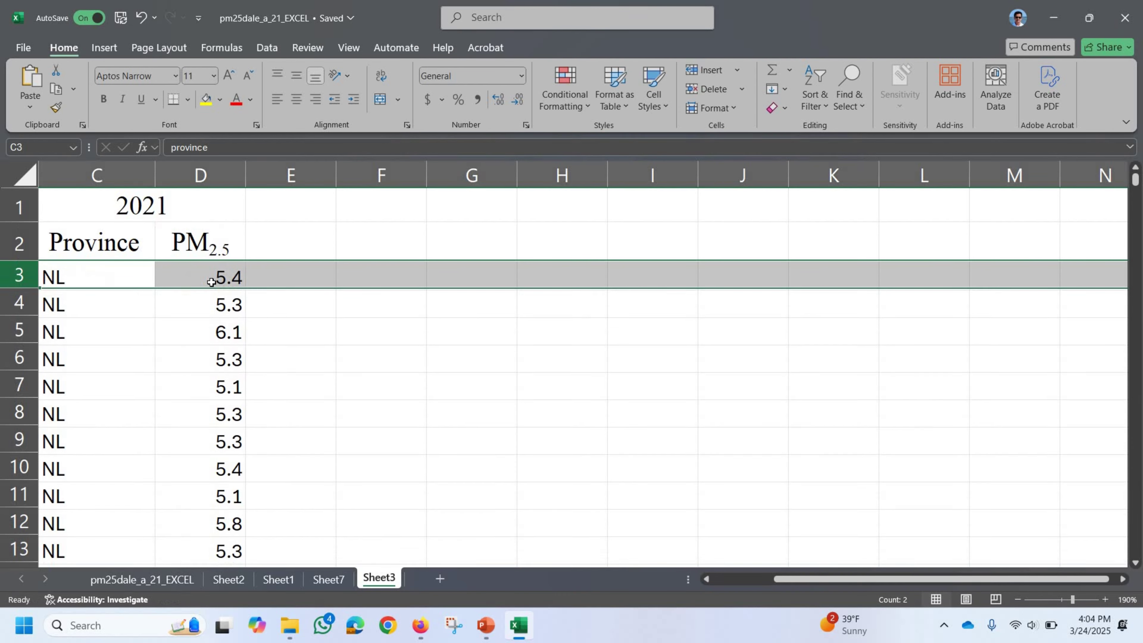
pyautogui.click(211, 282)
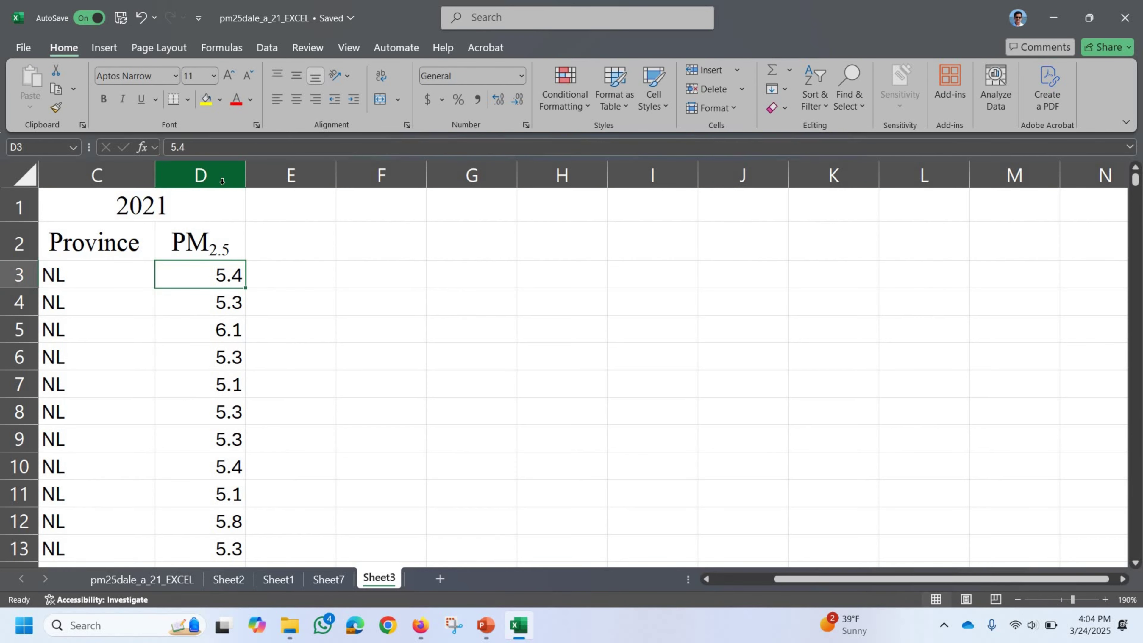
# Sort the pm25dal21_01 column of Sheet3 from smallest to largest, expanding the selection so the province column is sorted with it.
pyautogui.click(221, 181)
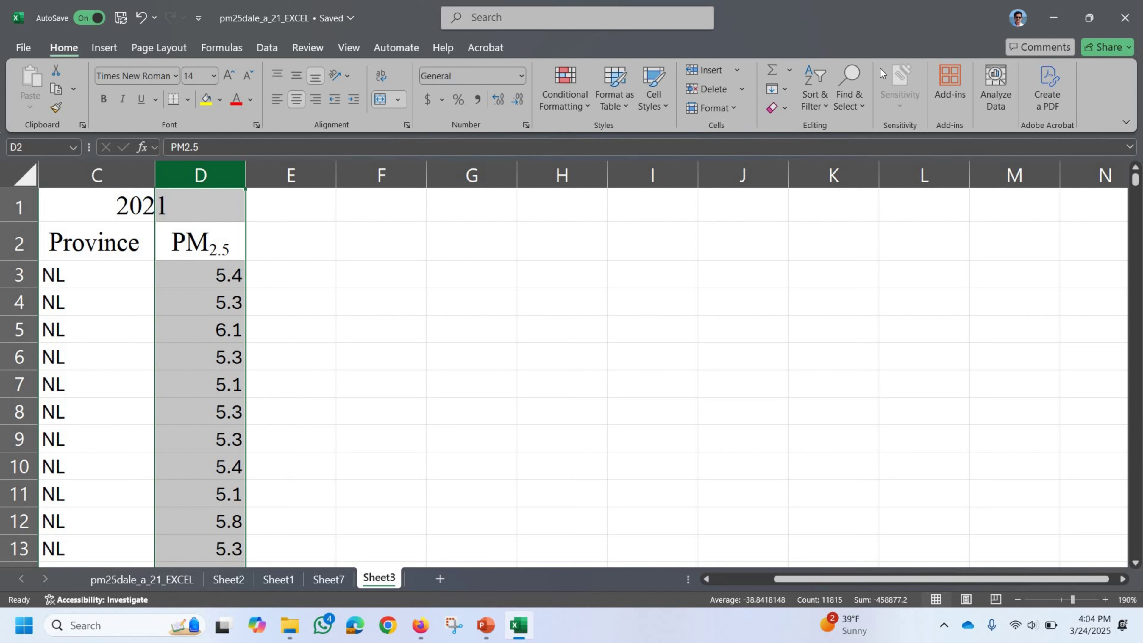
pyautogui.click(821, 82)
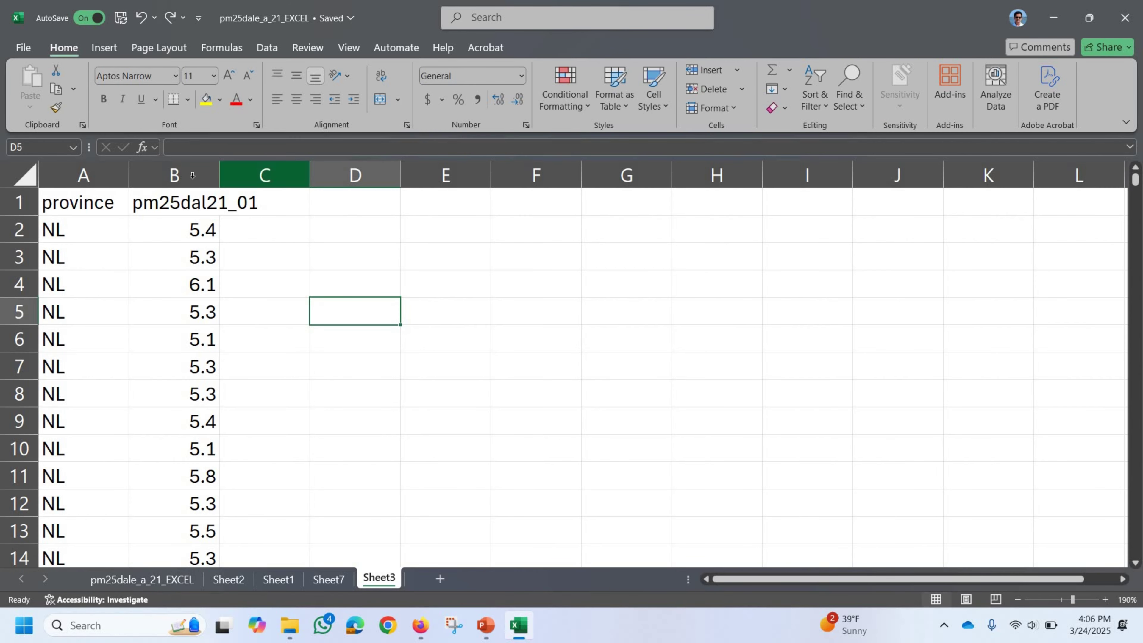
pyautogui.click(192, 175)
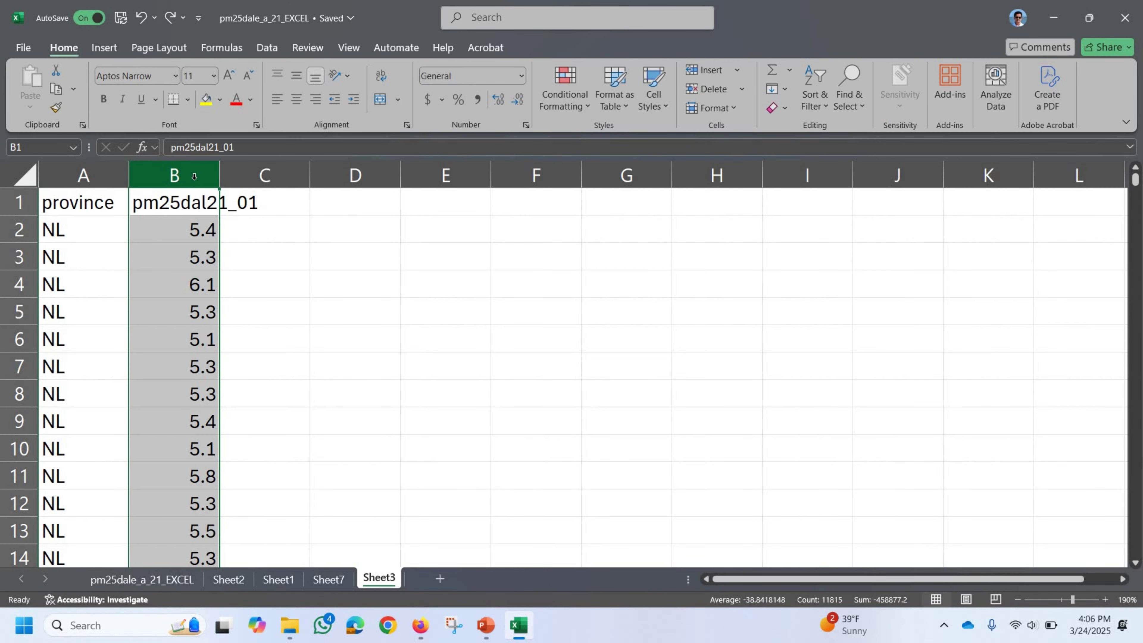
pyautogui.keyDown('shift'); pyautogui.click(95, 182); pyautogui.keyUp('shift')
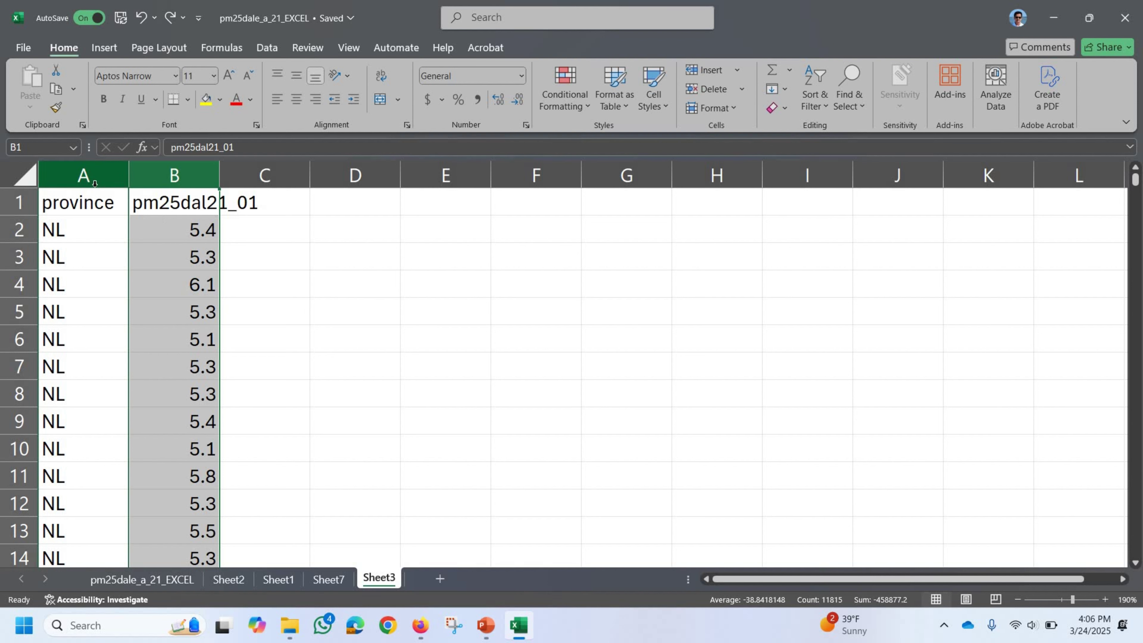
pyautogui.click(163, 179)
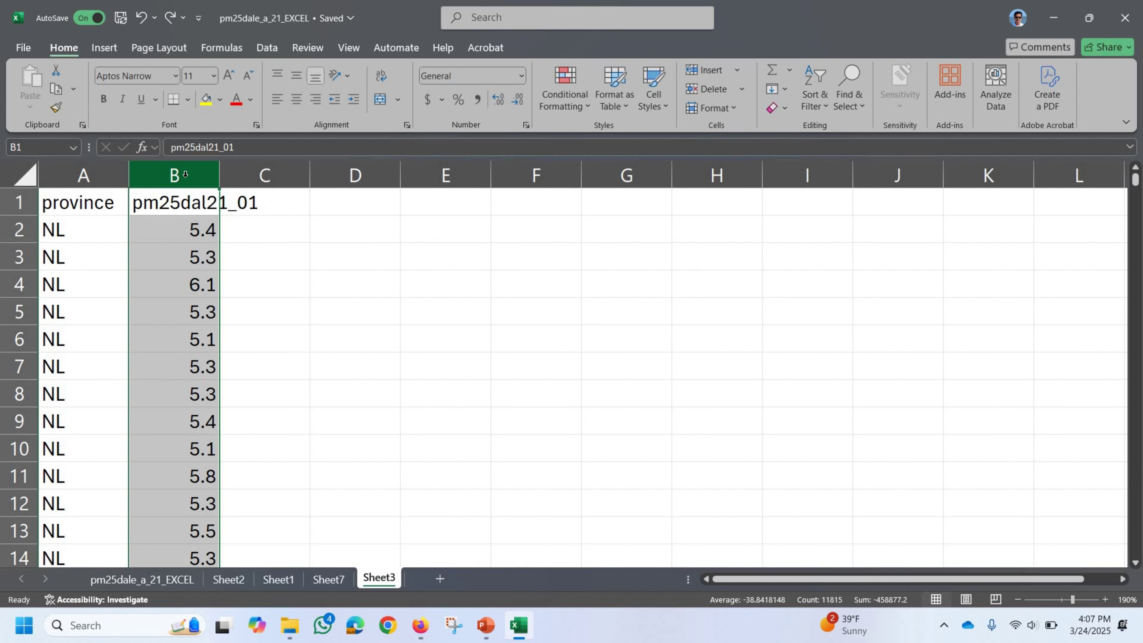
pyautogui.click(819, 93)
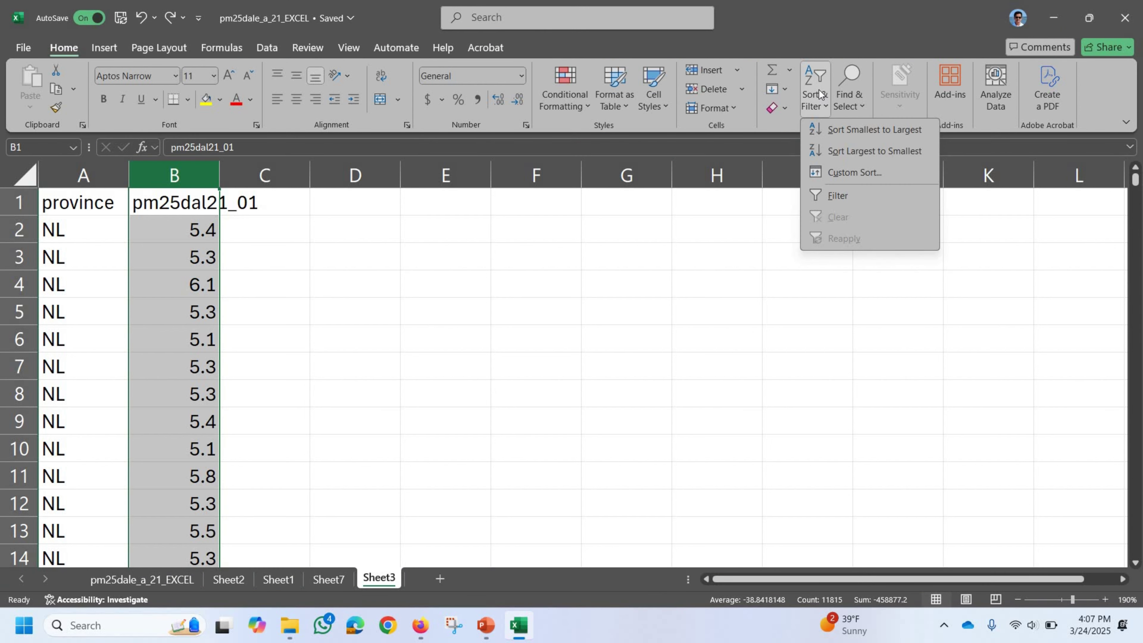
pyautogui.click(835, 130)
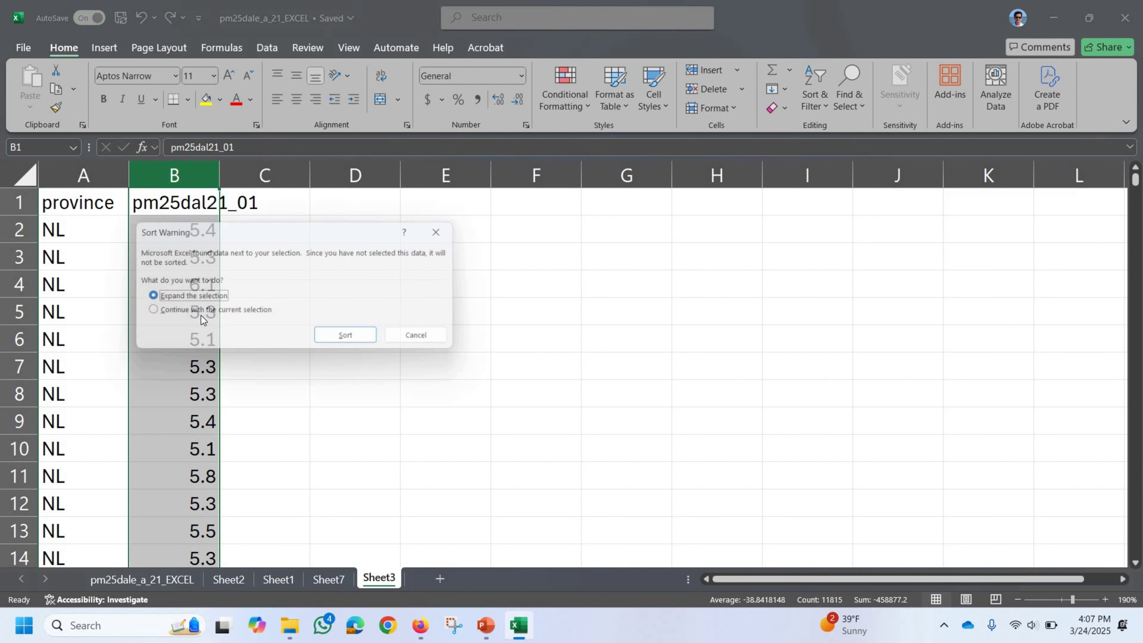
pyautogui.click(352, 340)
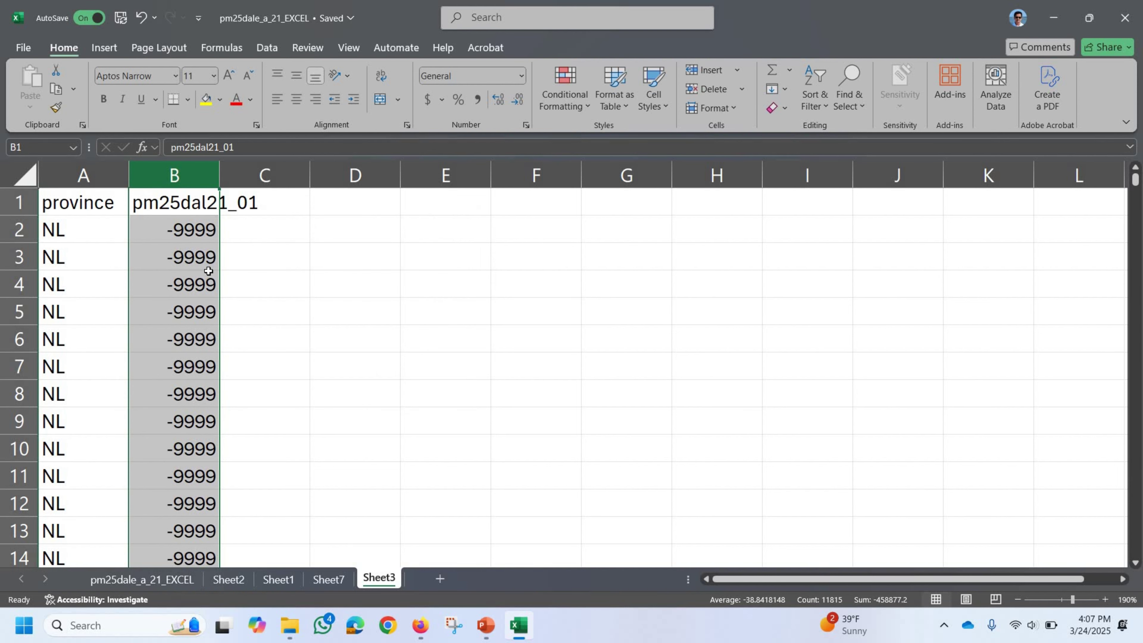
# Check which rows of the sorted pm25dal21_01 column hold the -9999 values and where valid PM2.5 readings begin.
pyautogui.scroll(-11, 210, 274)
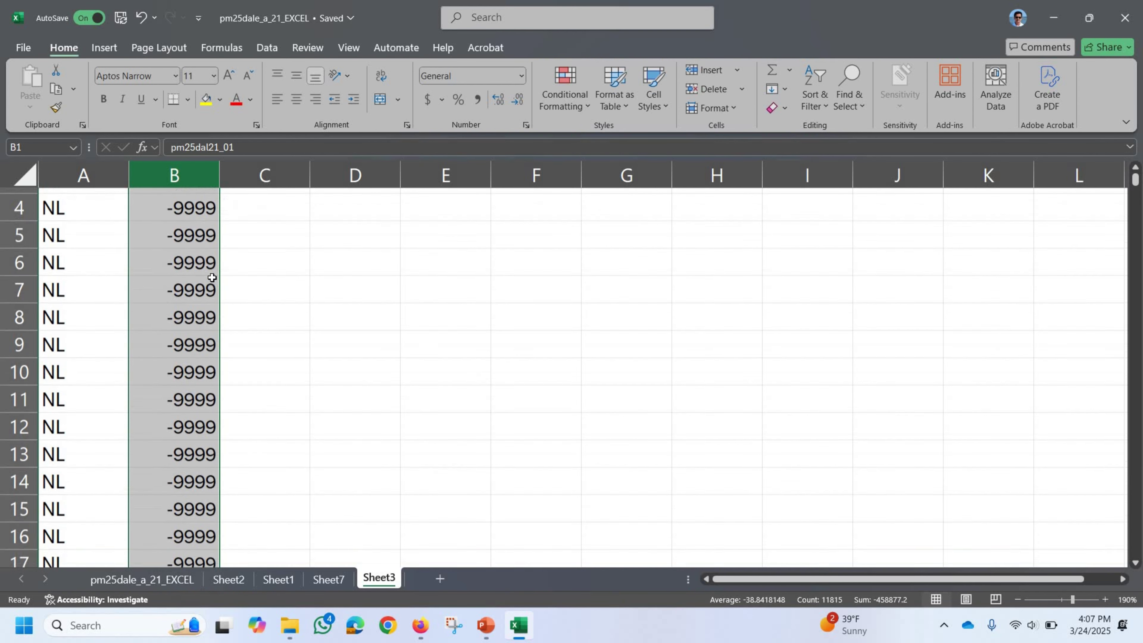
pyautogui.scroll(-5, 211, 277)
pyautogui.scroll(4, 212, 278)
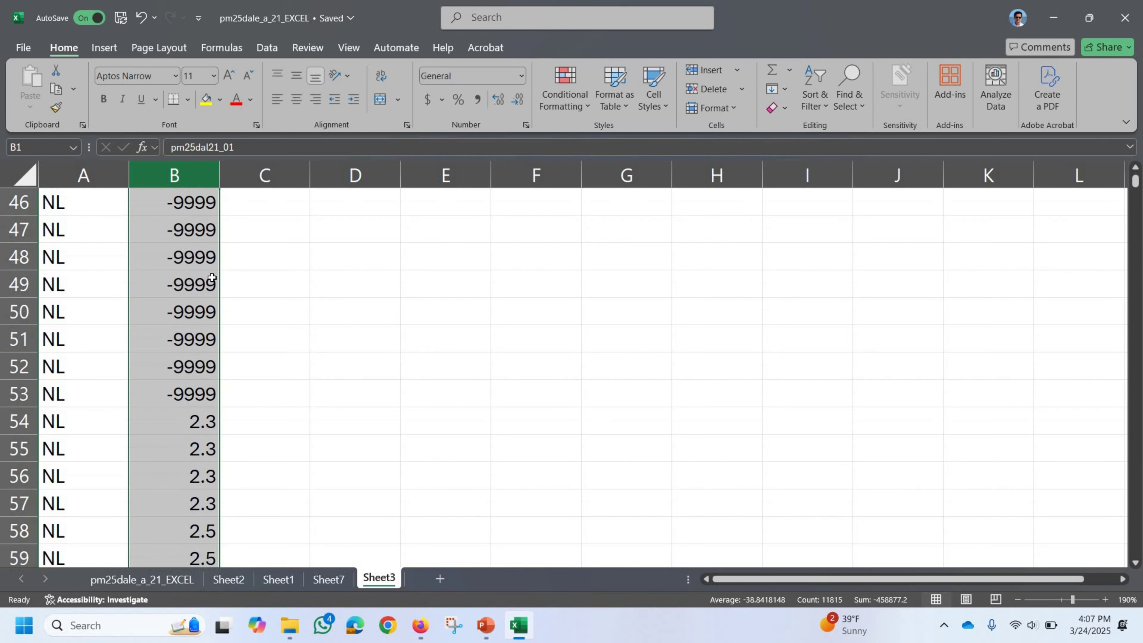
pyautogui.scroll(-3, 212, 278)
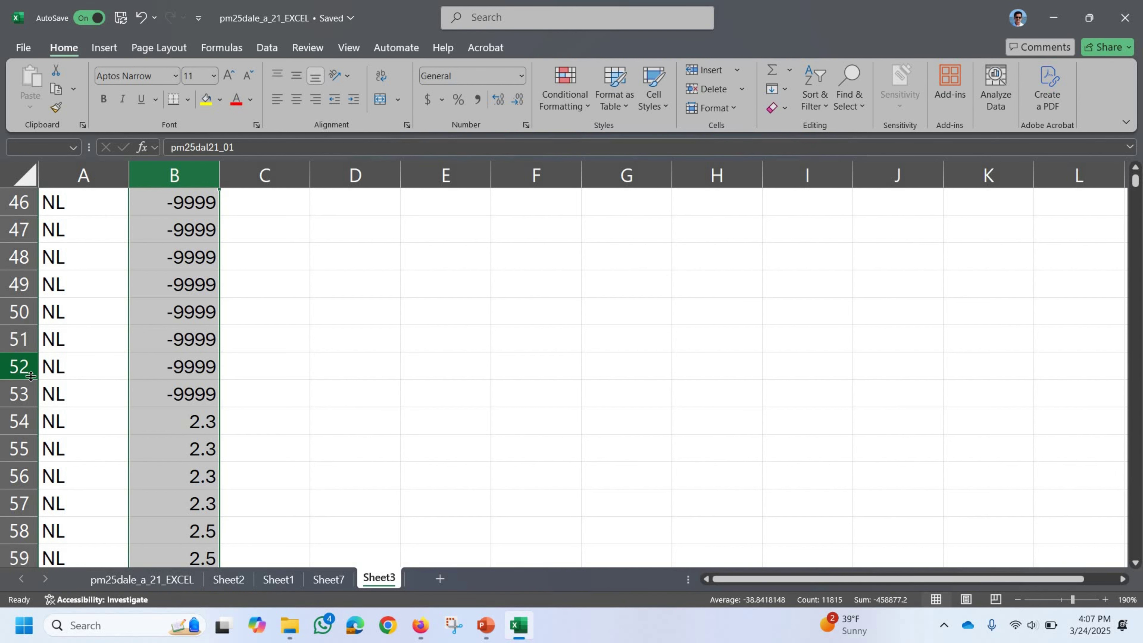
pyautogui.scroll(15, 20, 370)
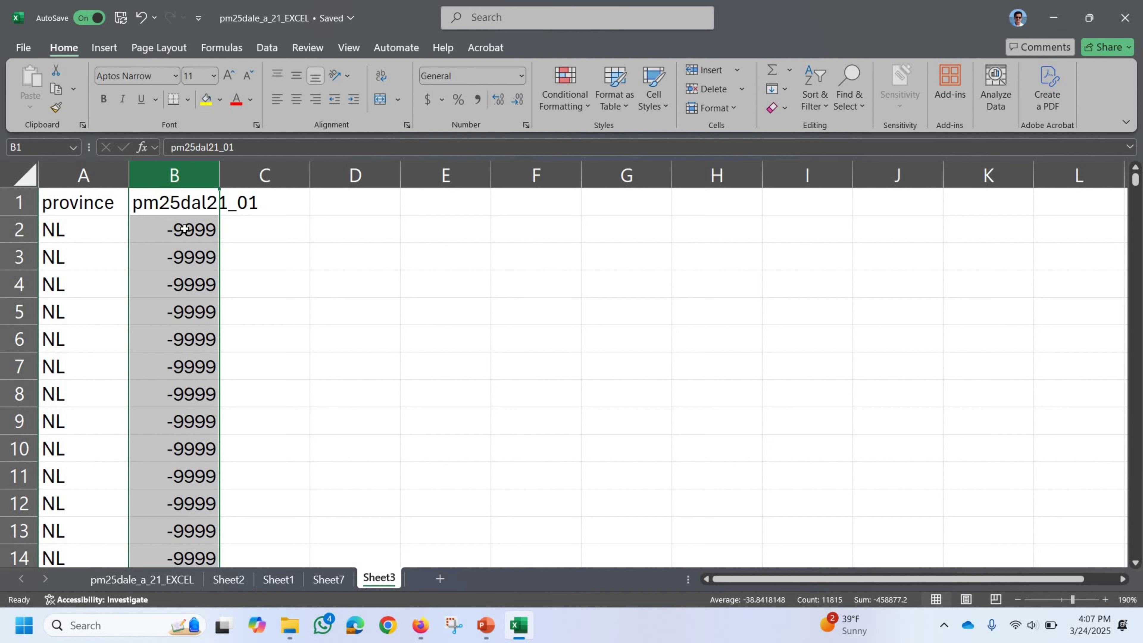
pyautogui.click(185, 230)
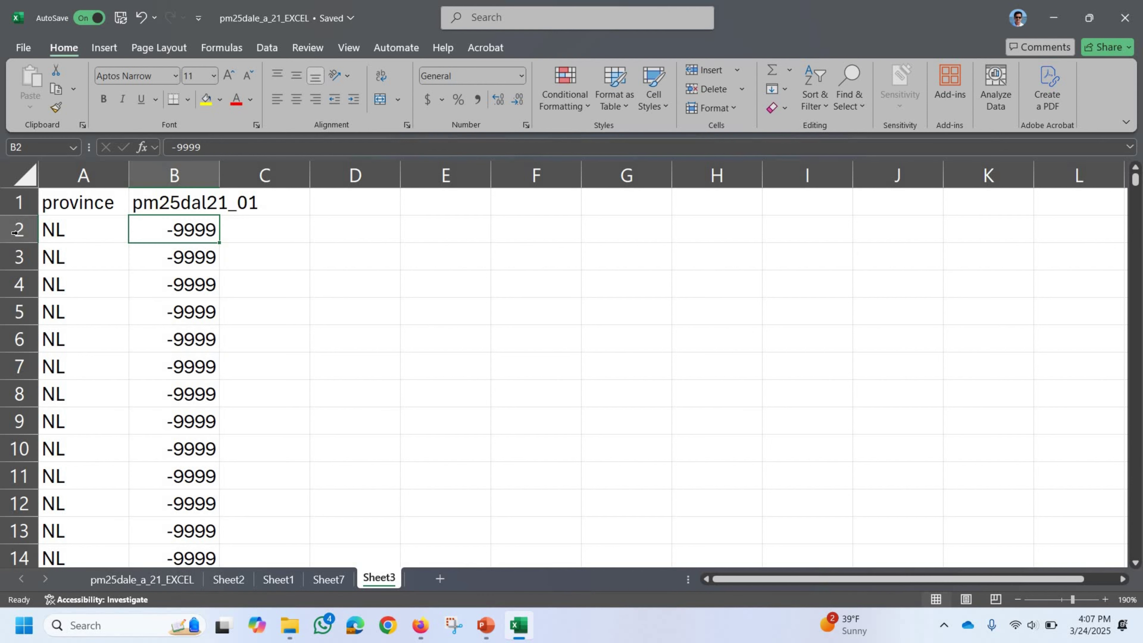
pyautogui.moveTo(18, 230)
pyautogui.mouseDown()
pyautogui.moveTo(31, 613)
pyautogui.moveTo(6, 284)
pyautogui.mouseUp()
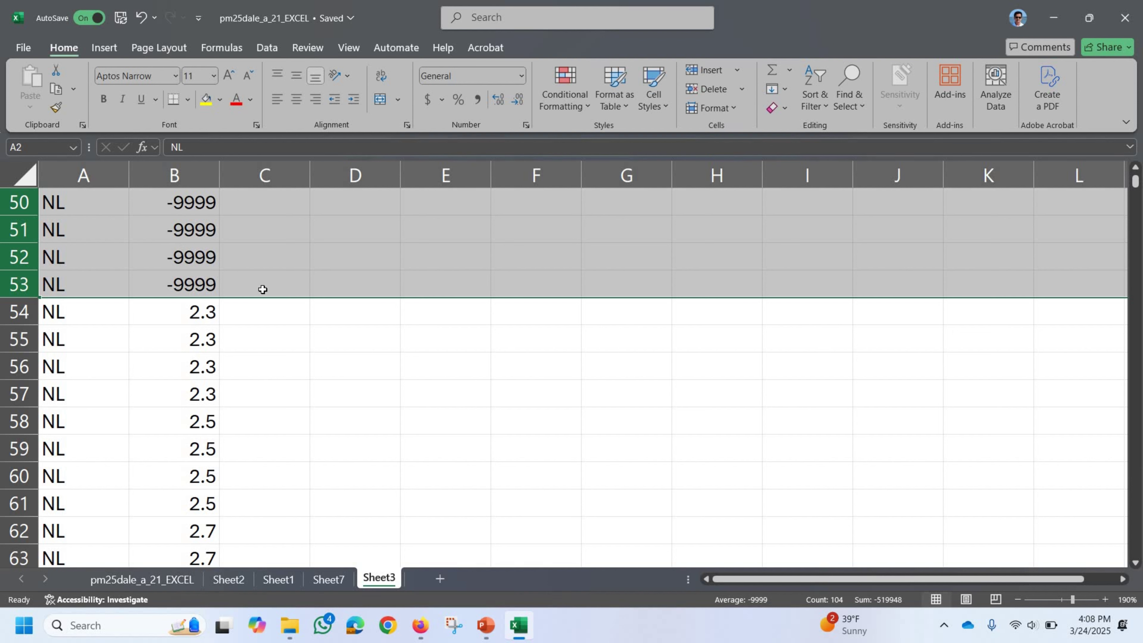
pyautogui.click(317, 291)
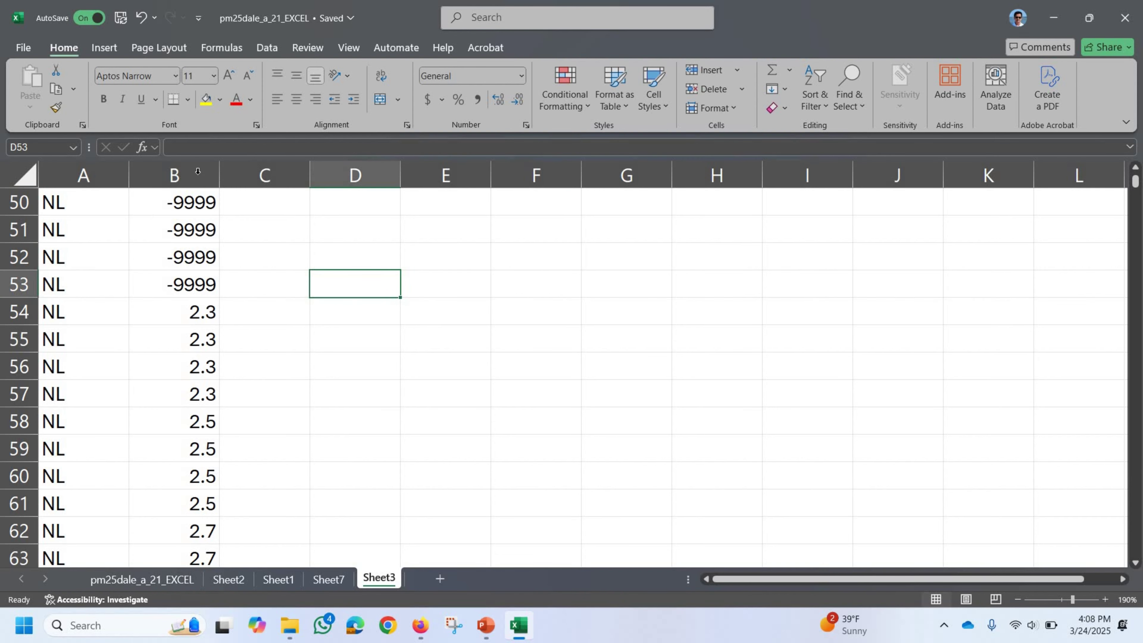
pyautogui.click(198, 172)
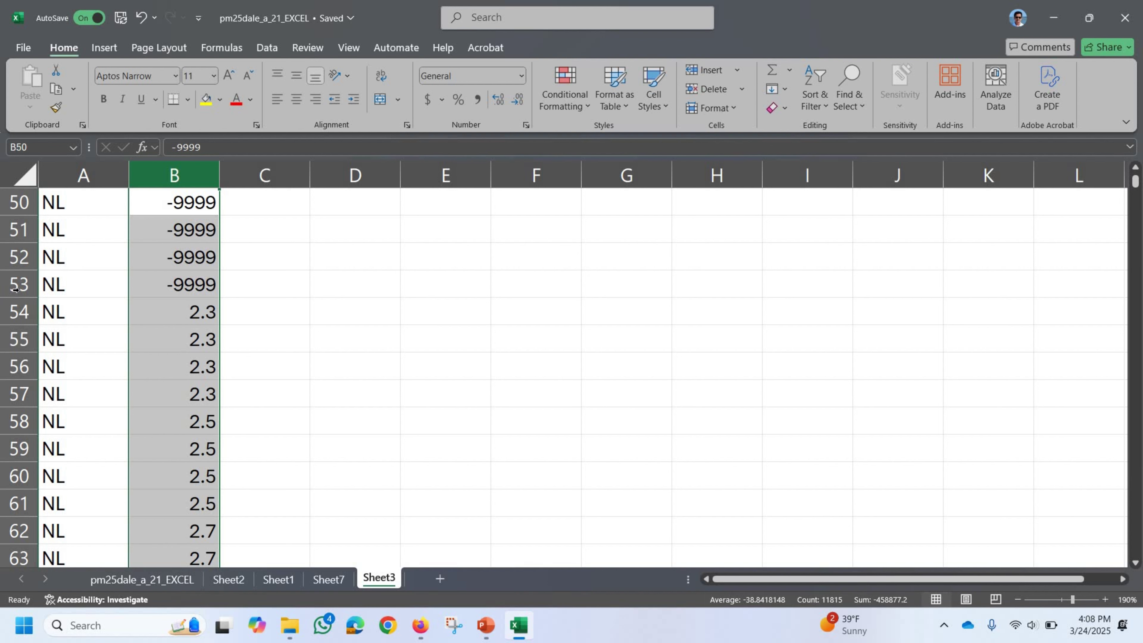
# Delete rows 2 to 53 of Sheet3, which hold the -9999 values.
pyautogui.moveTo(15, 290); pyautogui.dragTo(7, 236)
pyautogui.rightClick(9, 235)
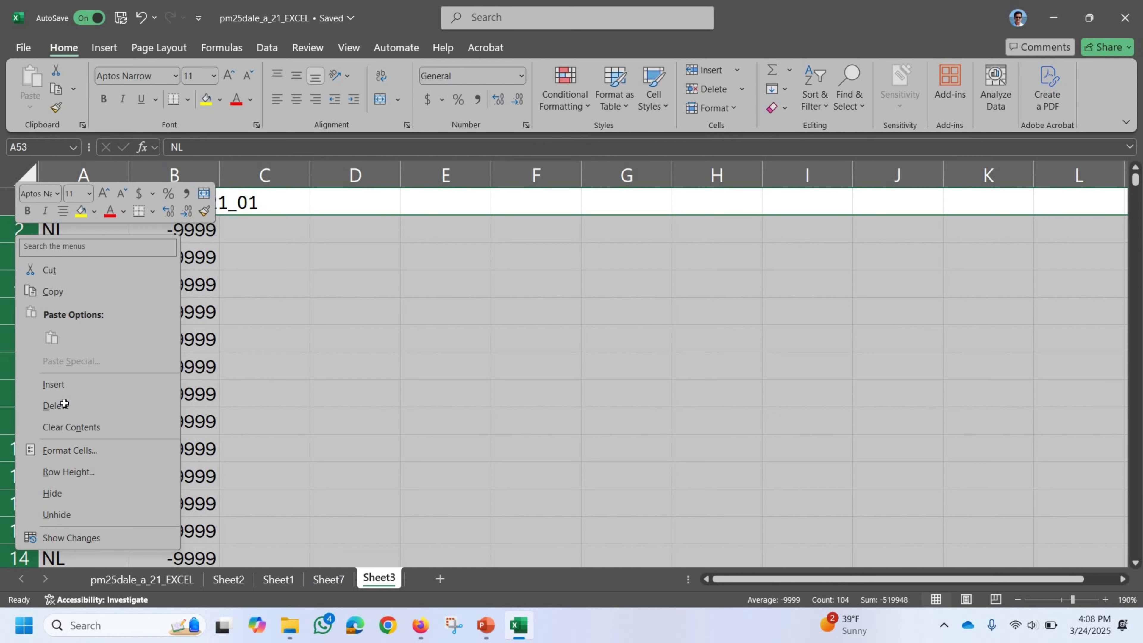
pyautogui.click(64, 404)
pyautogui.click(280, 288)
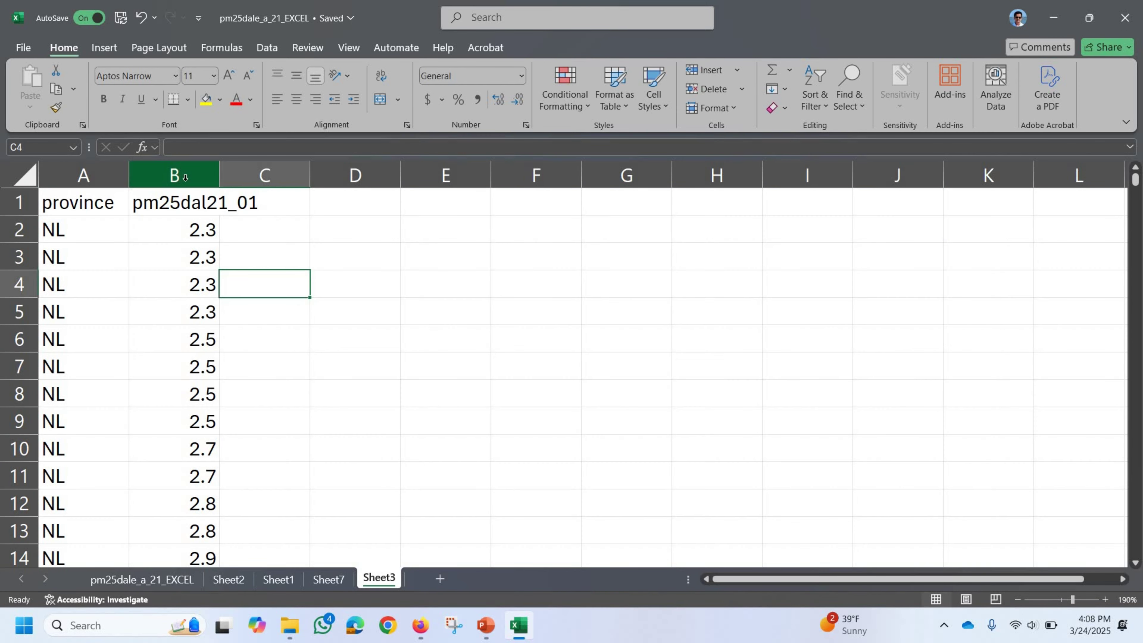
# Examine the remaining pm25dal21_01 values in Sheet3 and the column's summary figures.
pyautogui.click(185, 177)
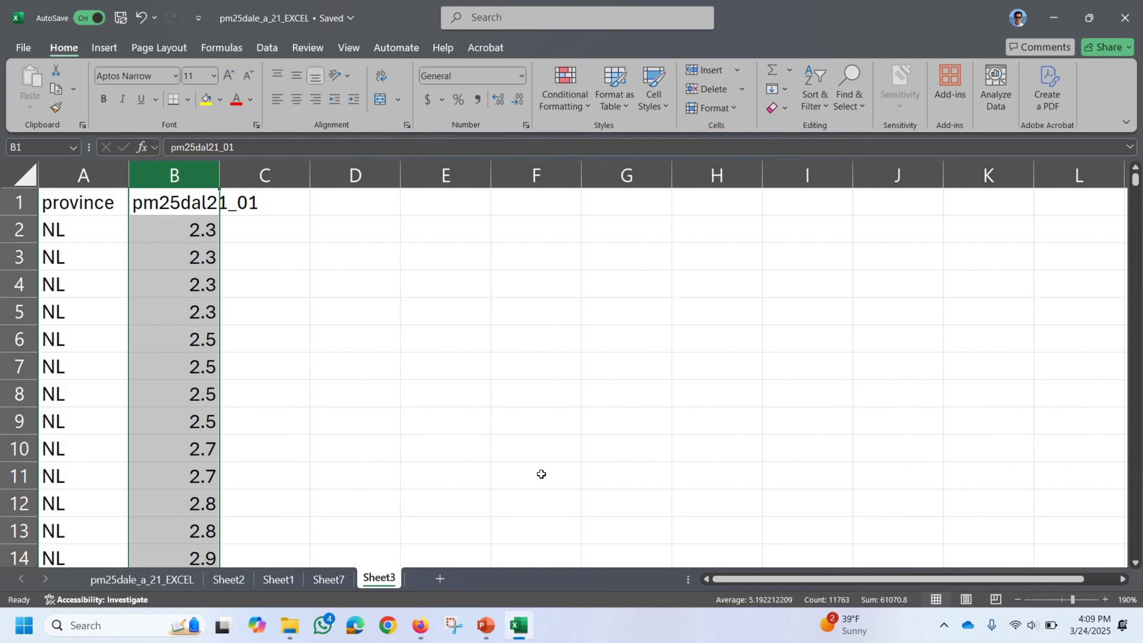
pyautogui.click(209, 312)
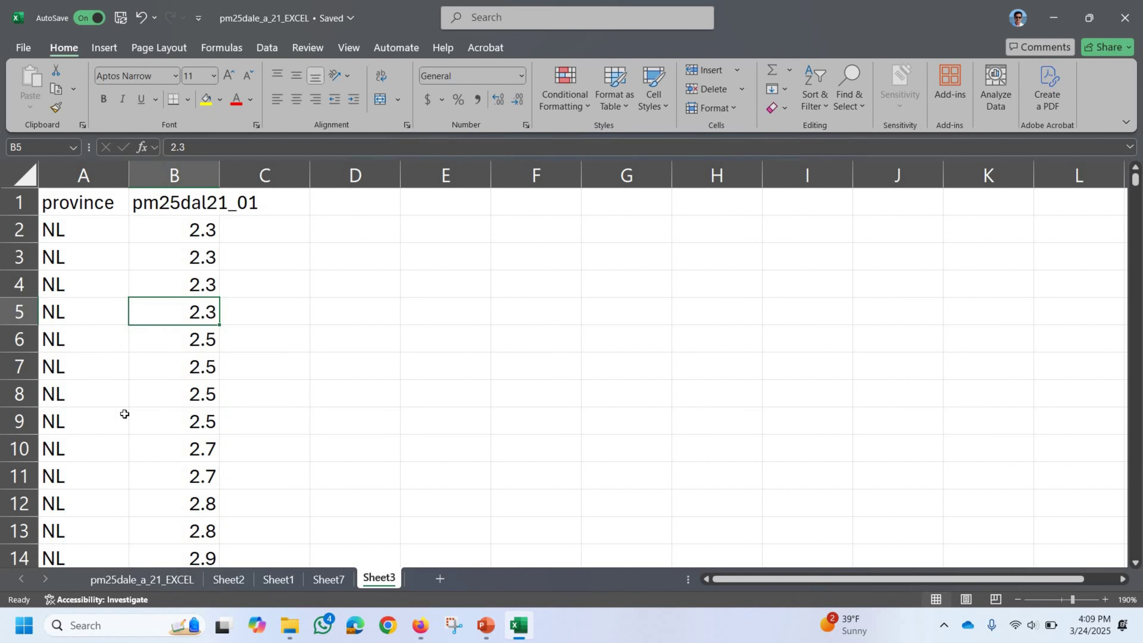
pyautogui.press('Left')
pyautogui.press('Down')
pyautogui.scroll(-9, 156, 403)
pyautogui.scroll(6, 156, 403)
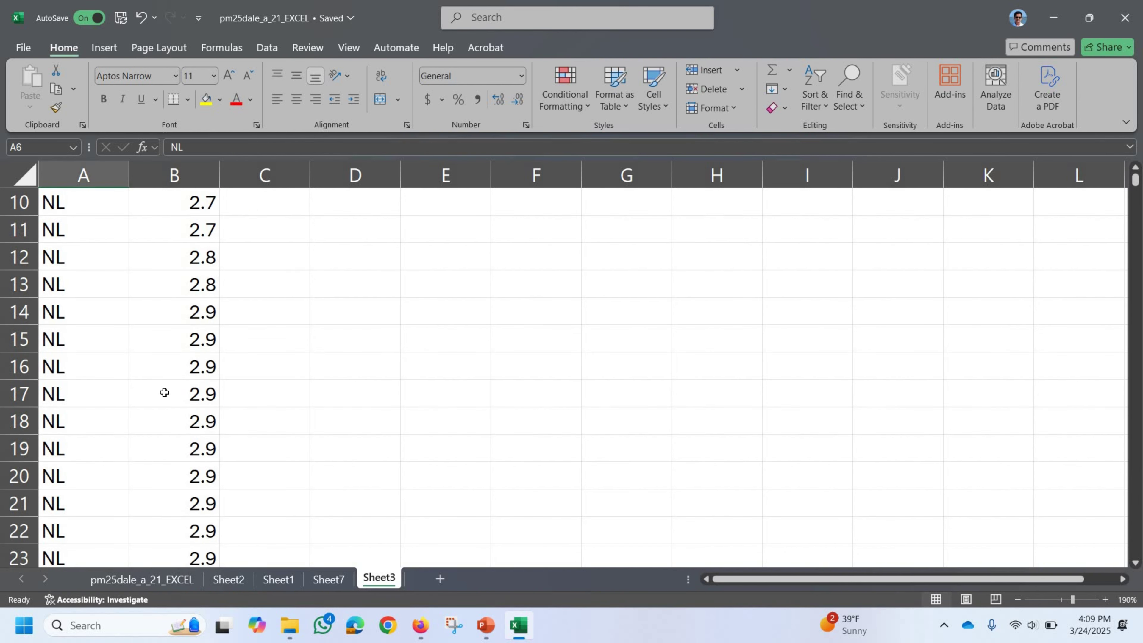
pyautogui.scroll(3, 164, 392)
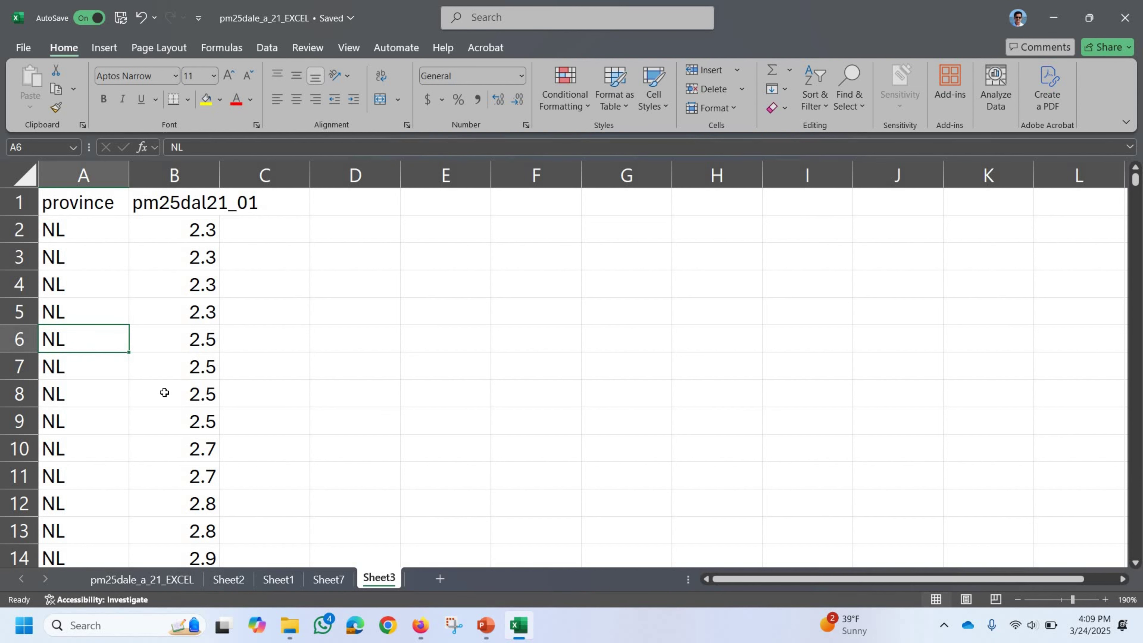
pyautogui.scroll(-3, 222, 392)
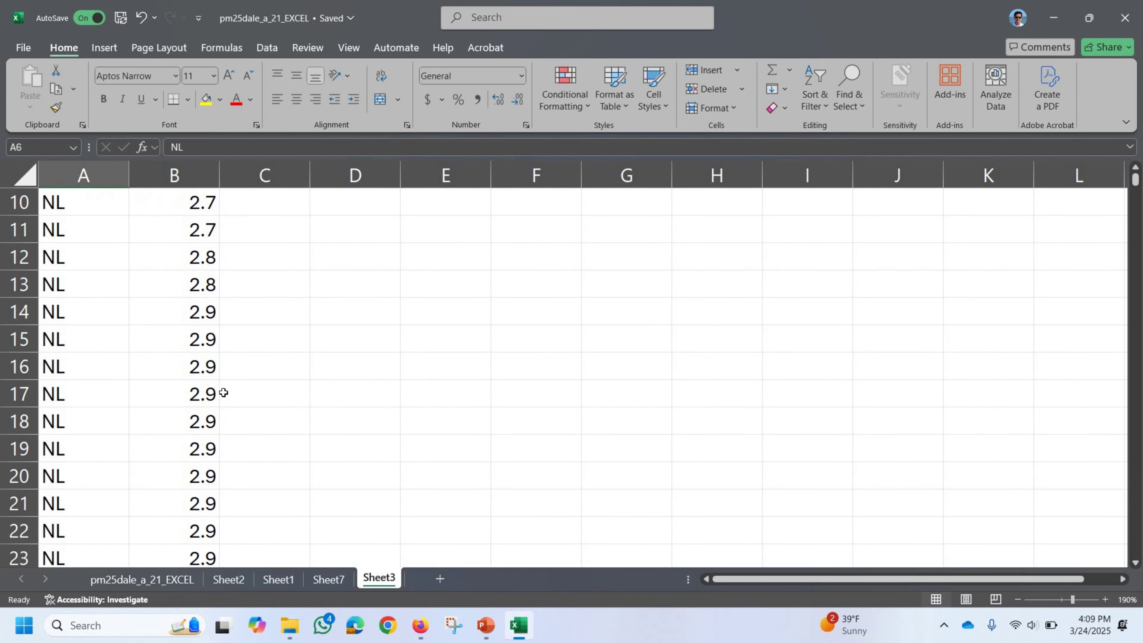
pyautogui.scroll(3, 218, 390)
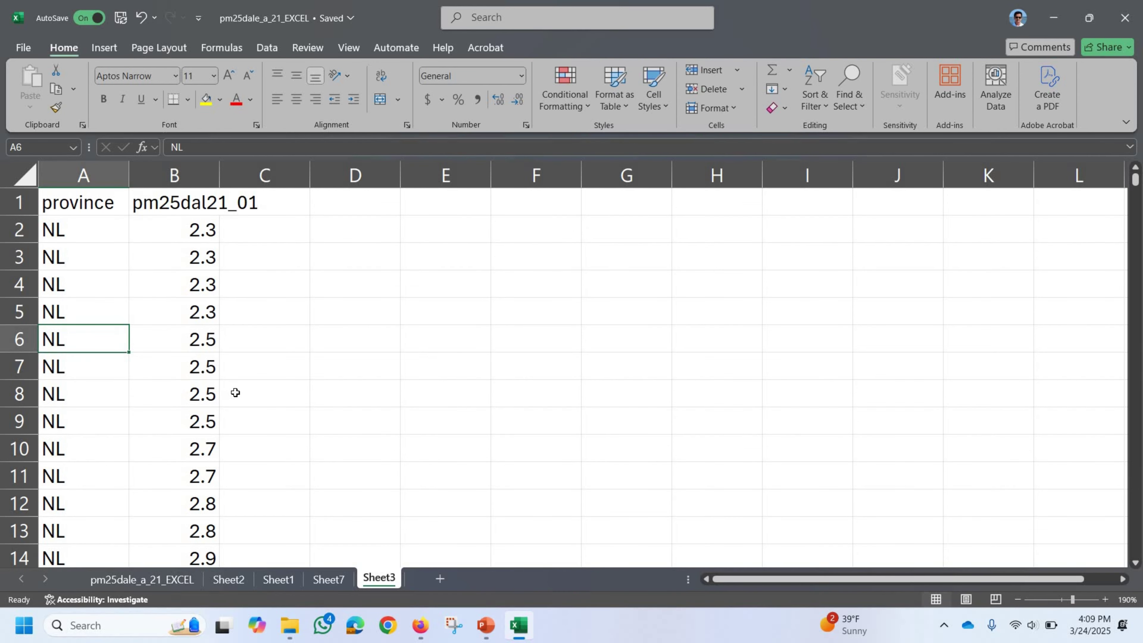